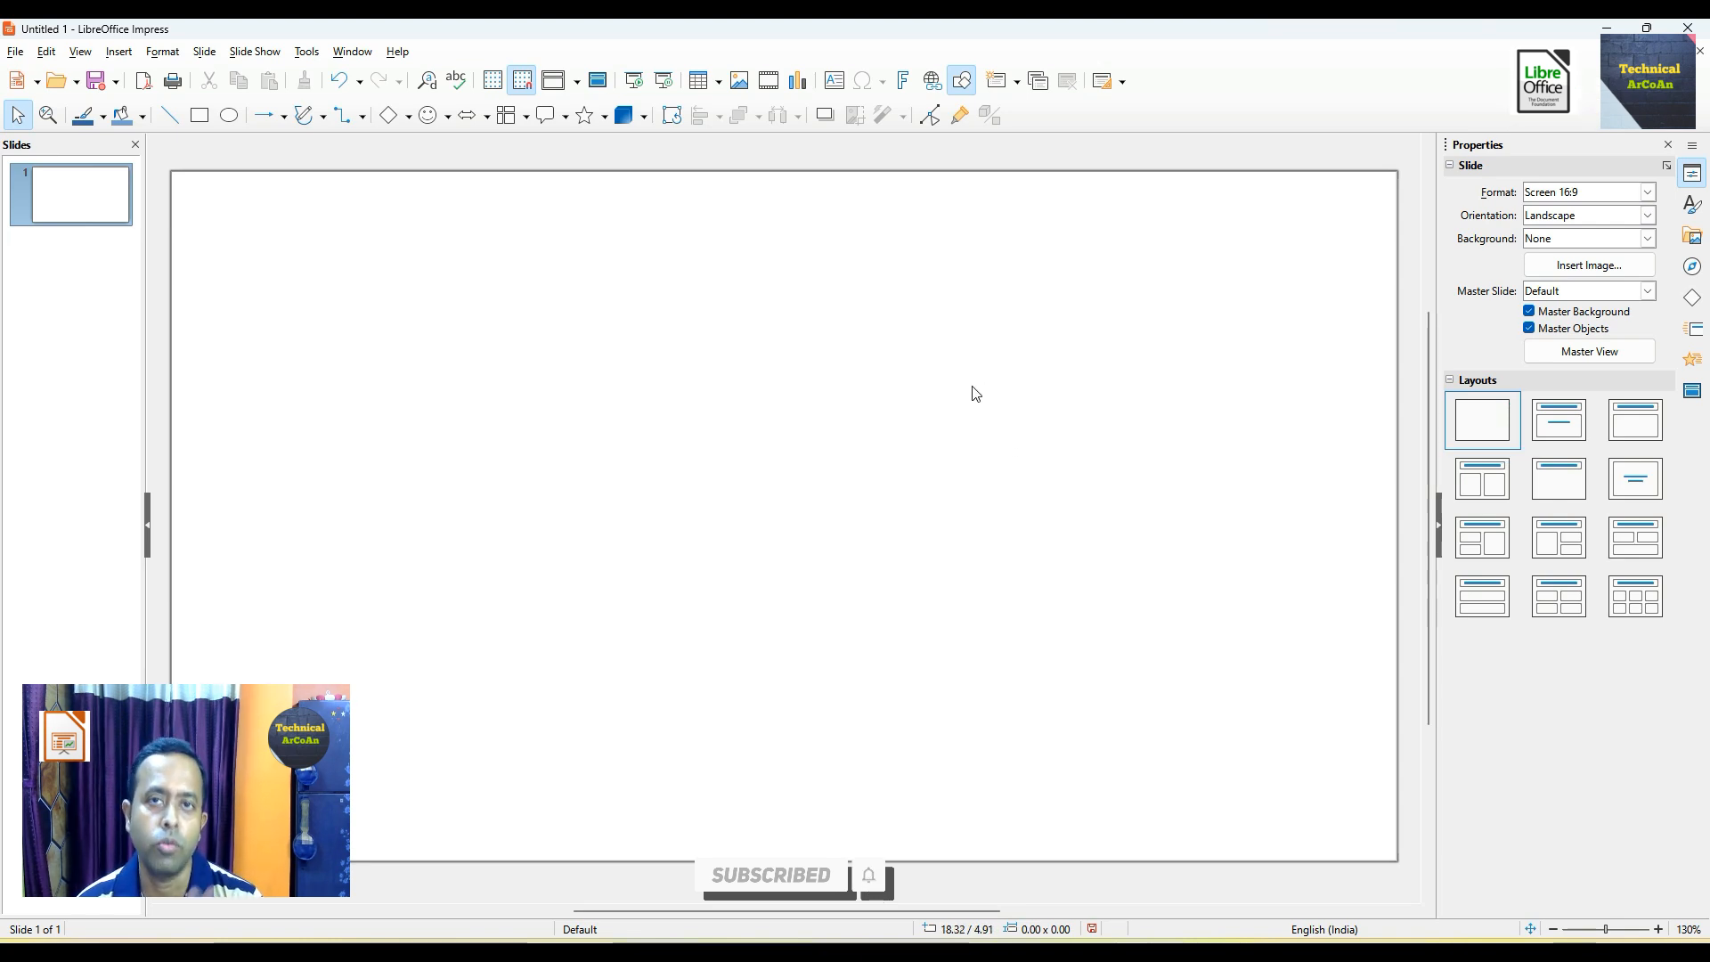
- Set the slide background to the solid colour Light Blue 1 (hex 5983b0)
right_click(84, 203)
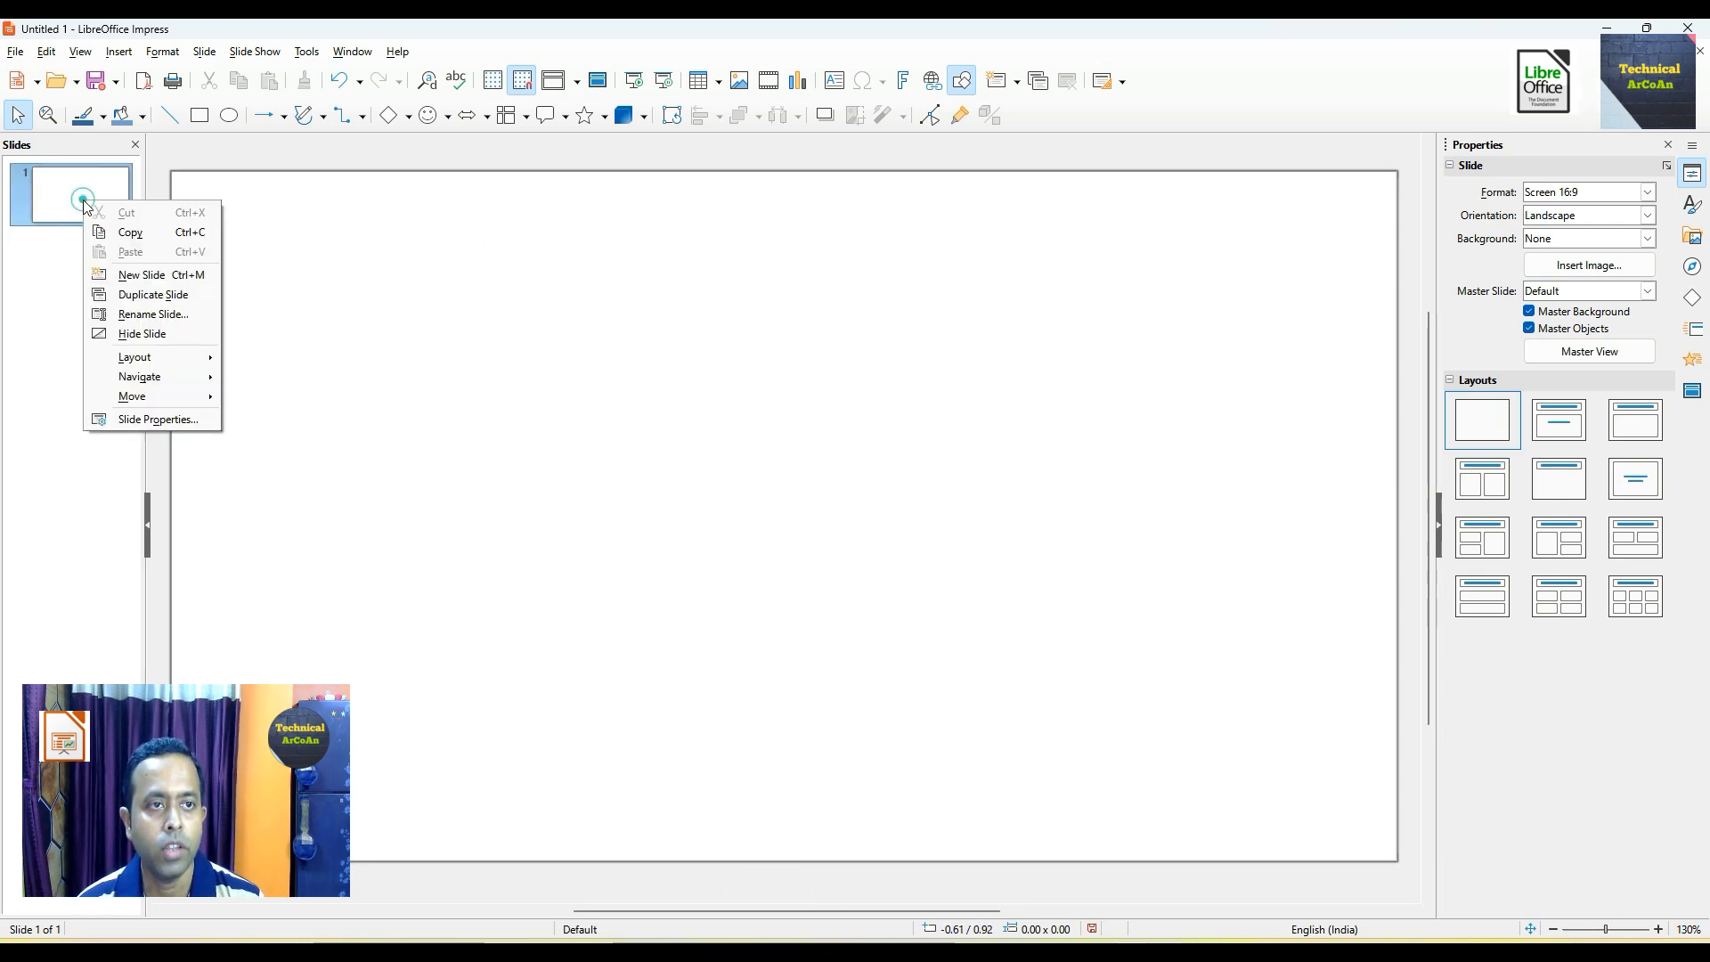
left_click(146, 420)
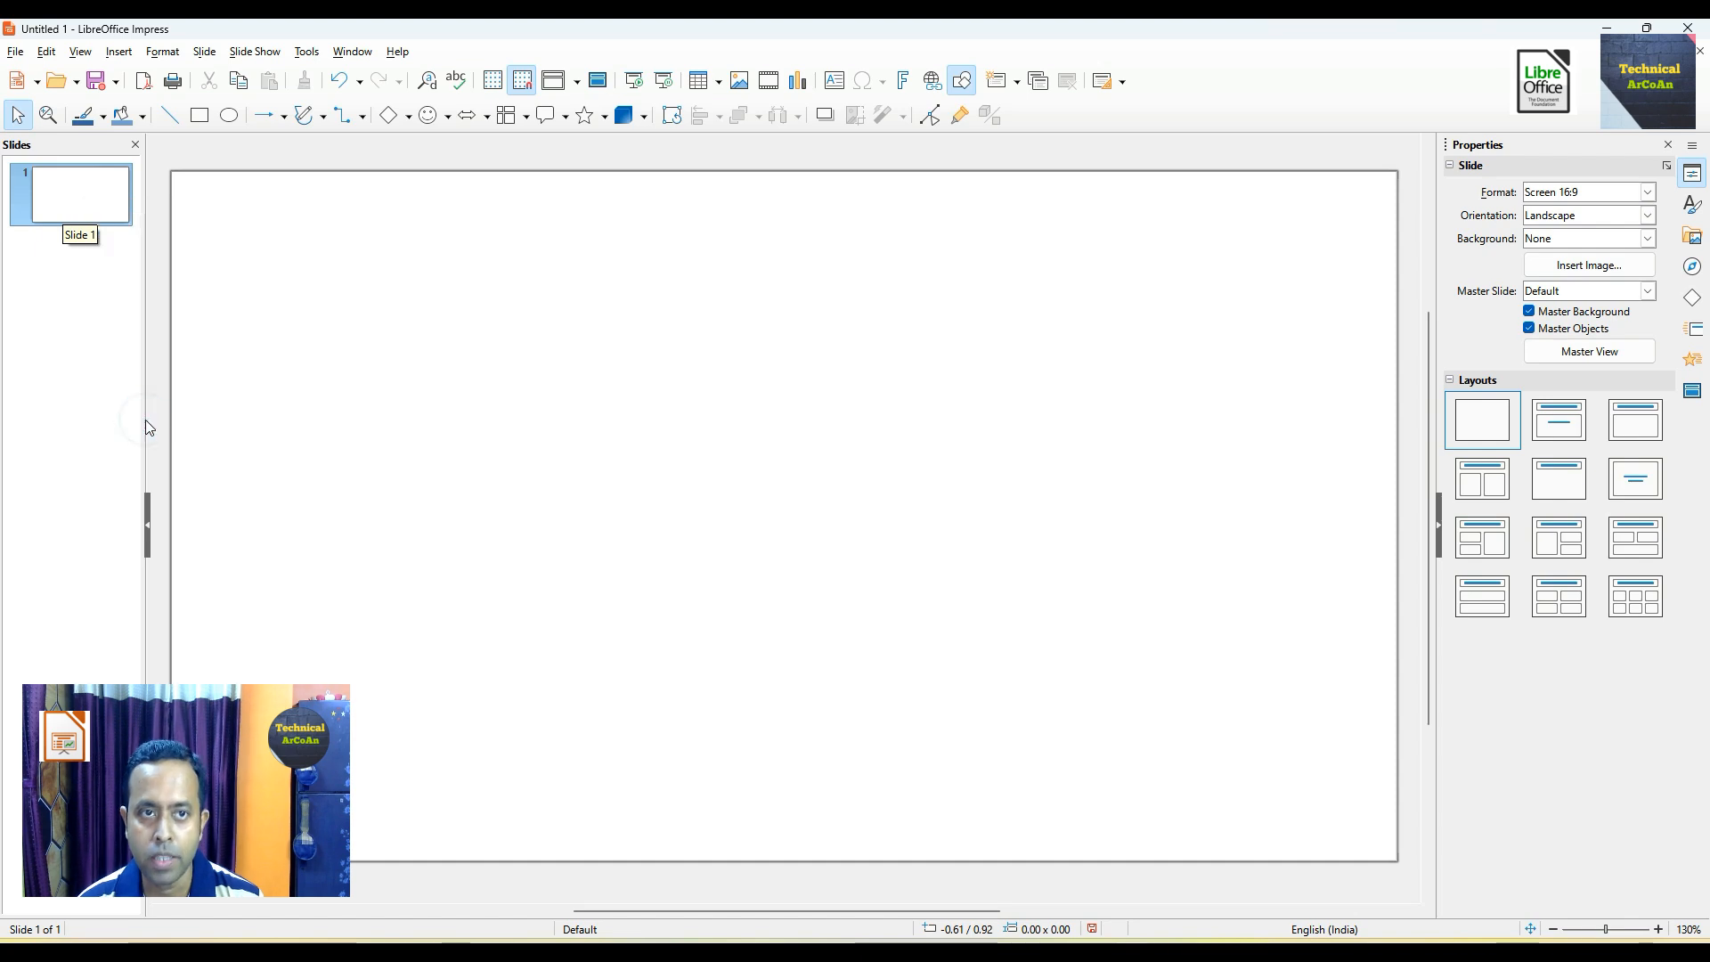
left_click(738, 299)
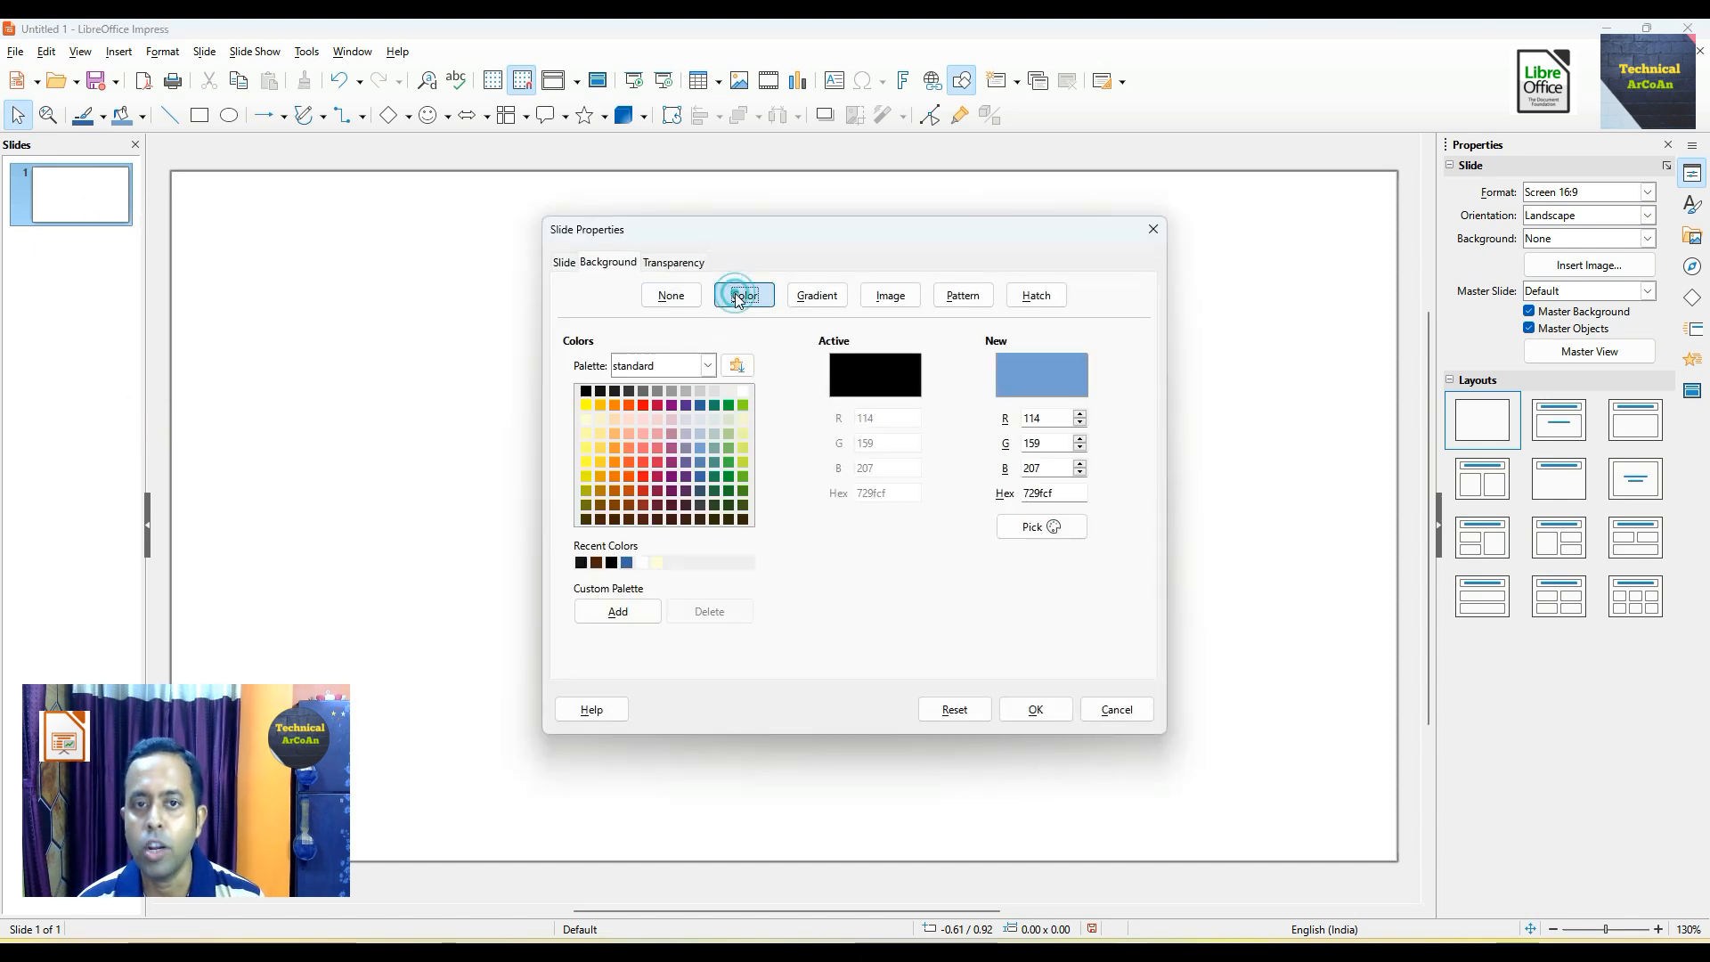
left_click(700, 465)
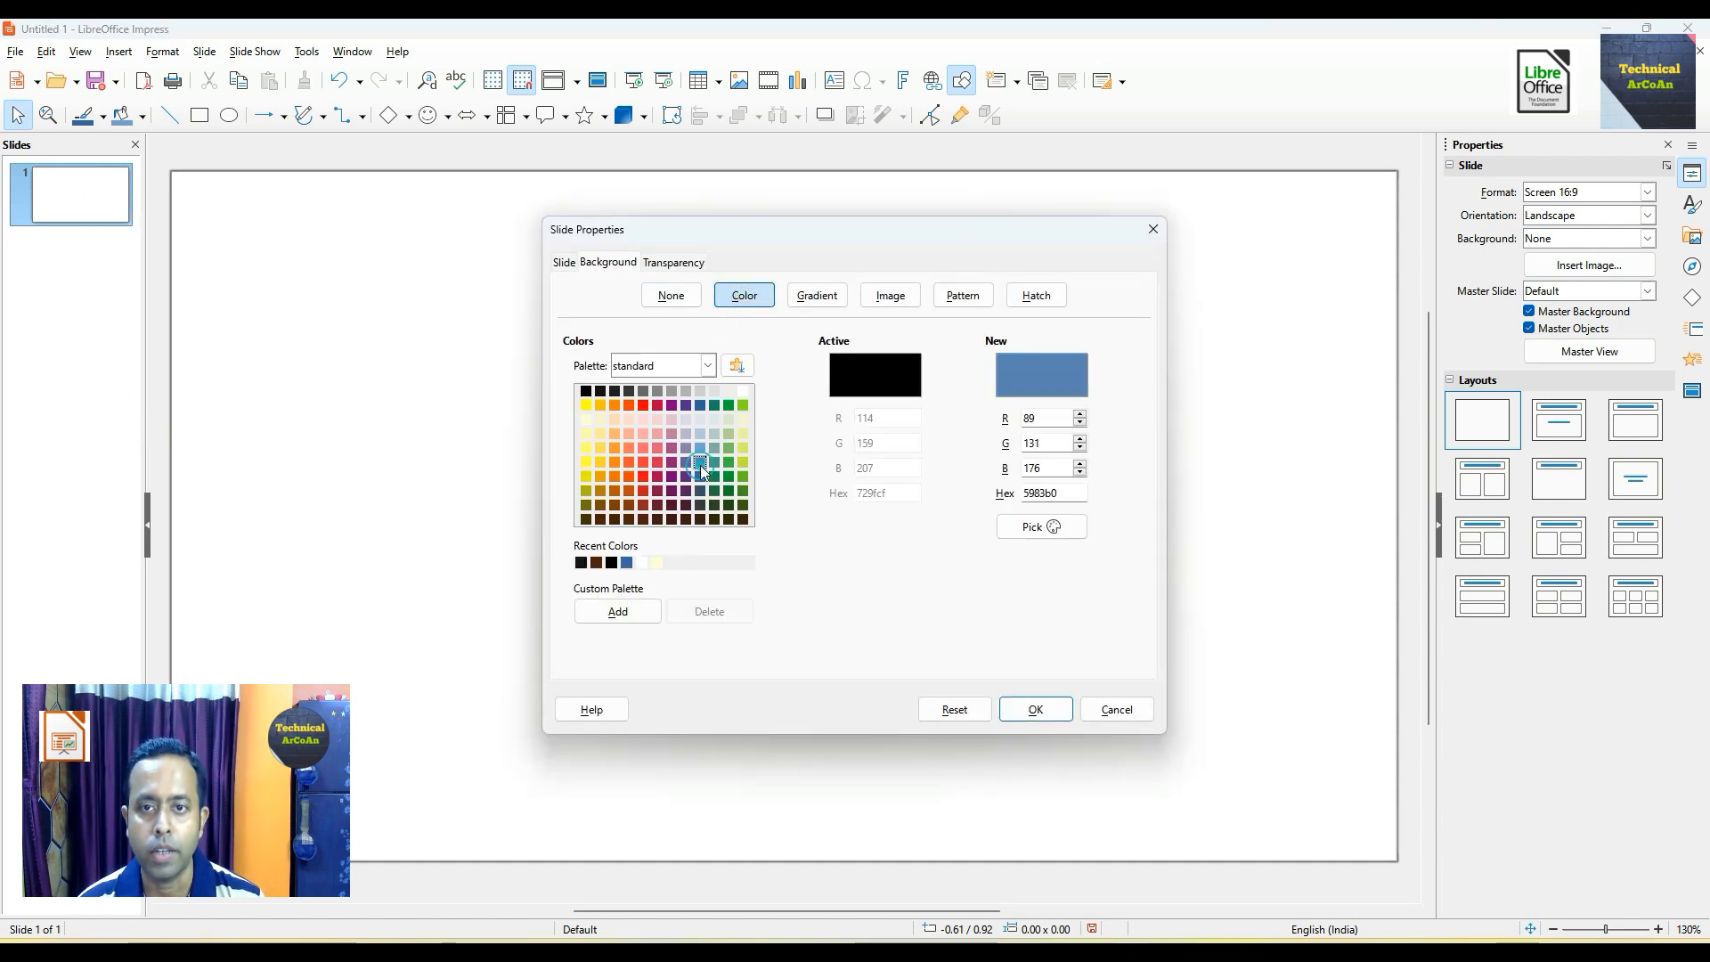
left_click(1036, 710)
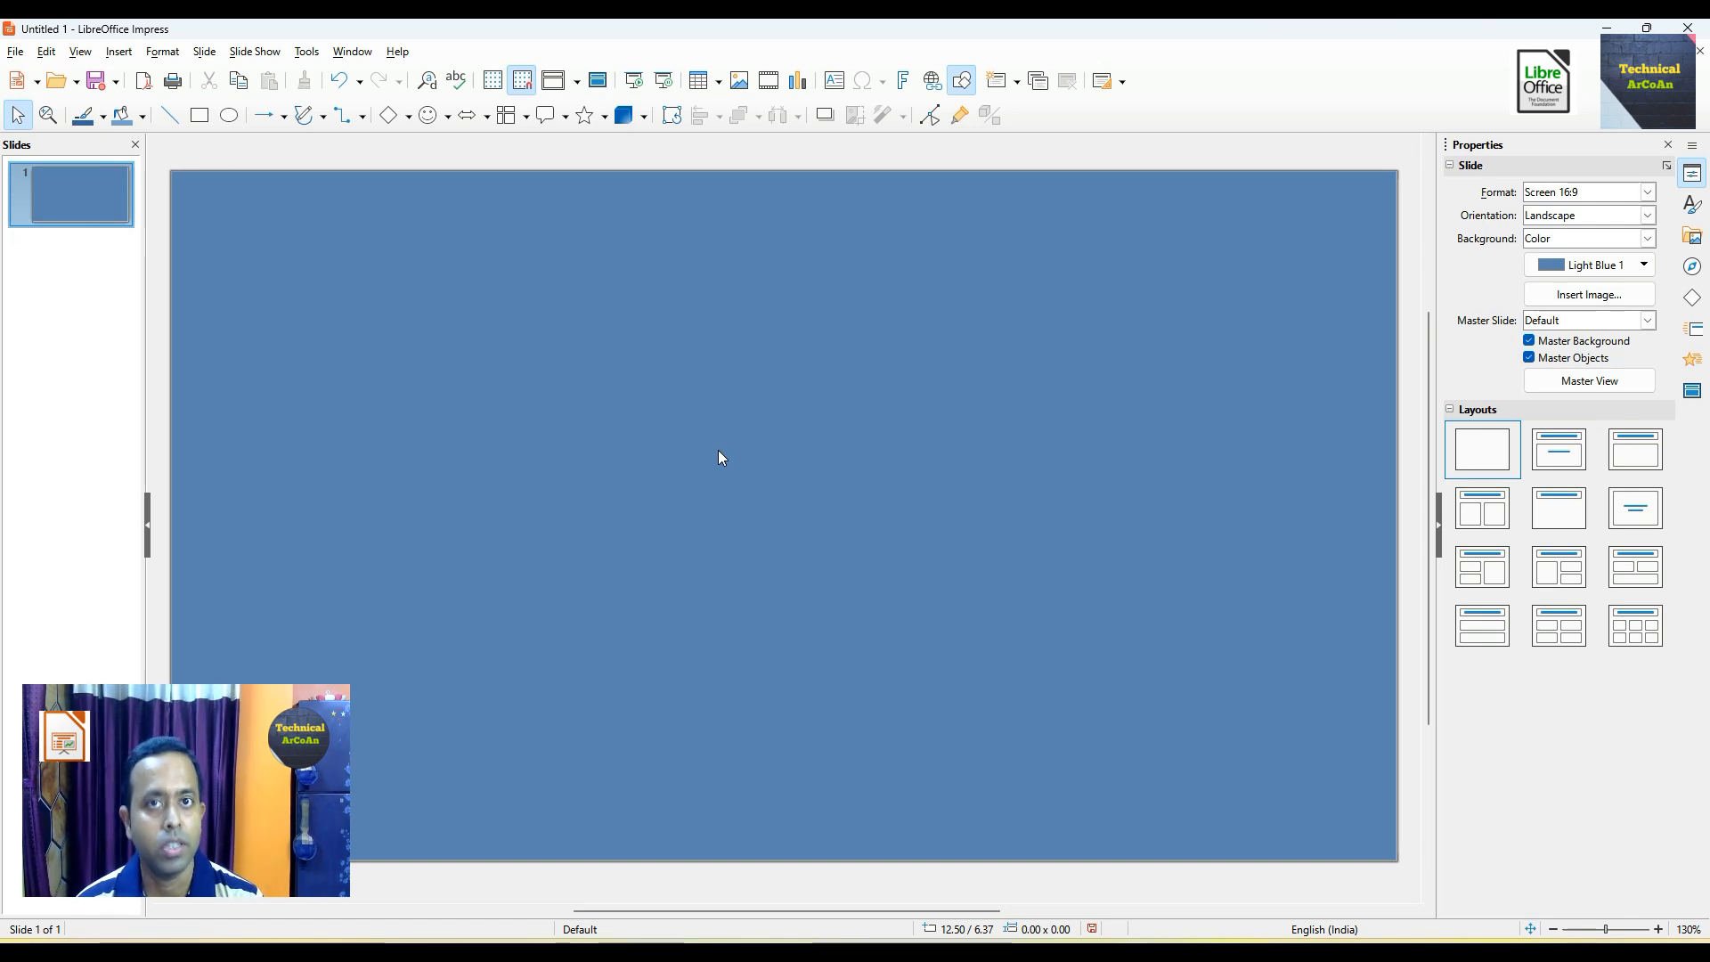
- Insert the Moon_Eclipse picture from the Desktop folder into the slide
left_click(118, 52)
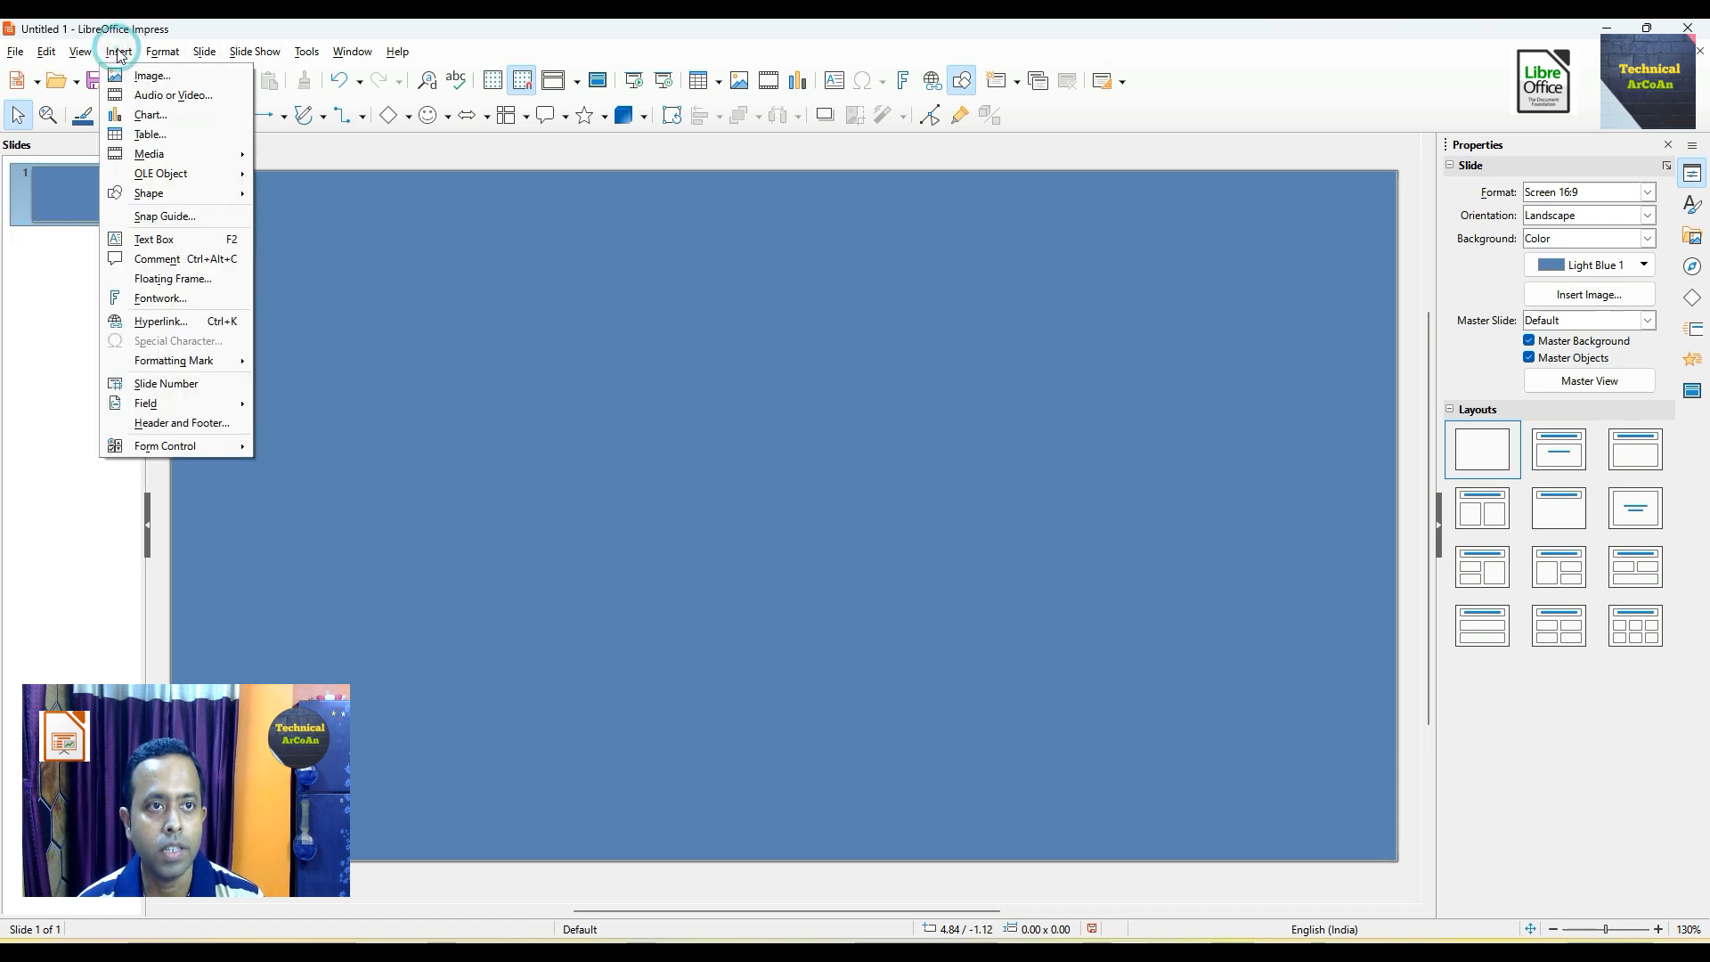
left_click(141, 76)
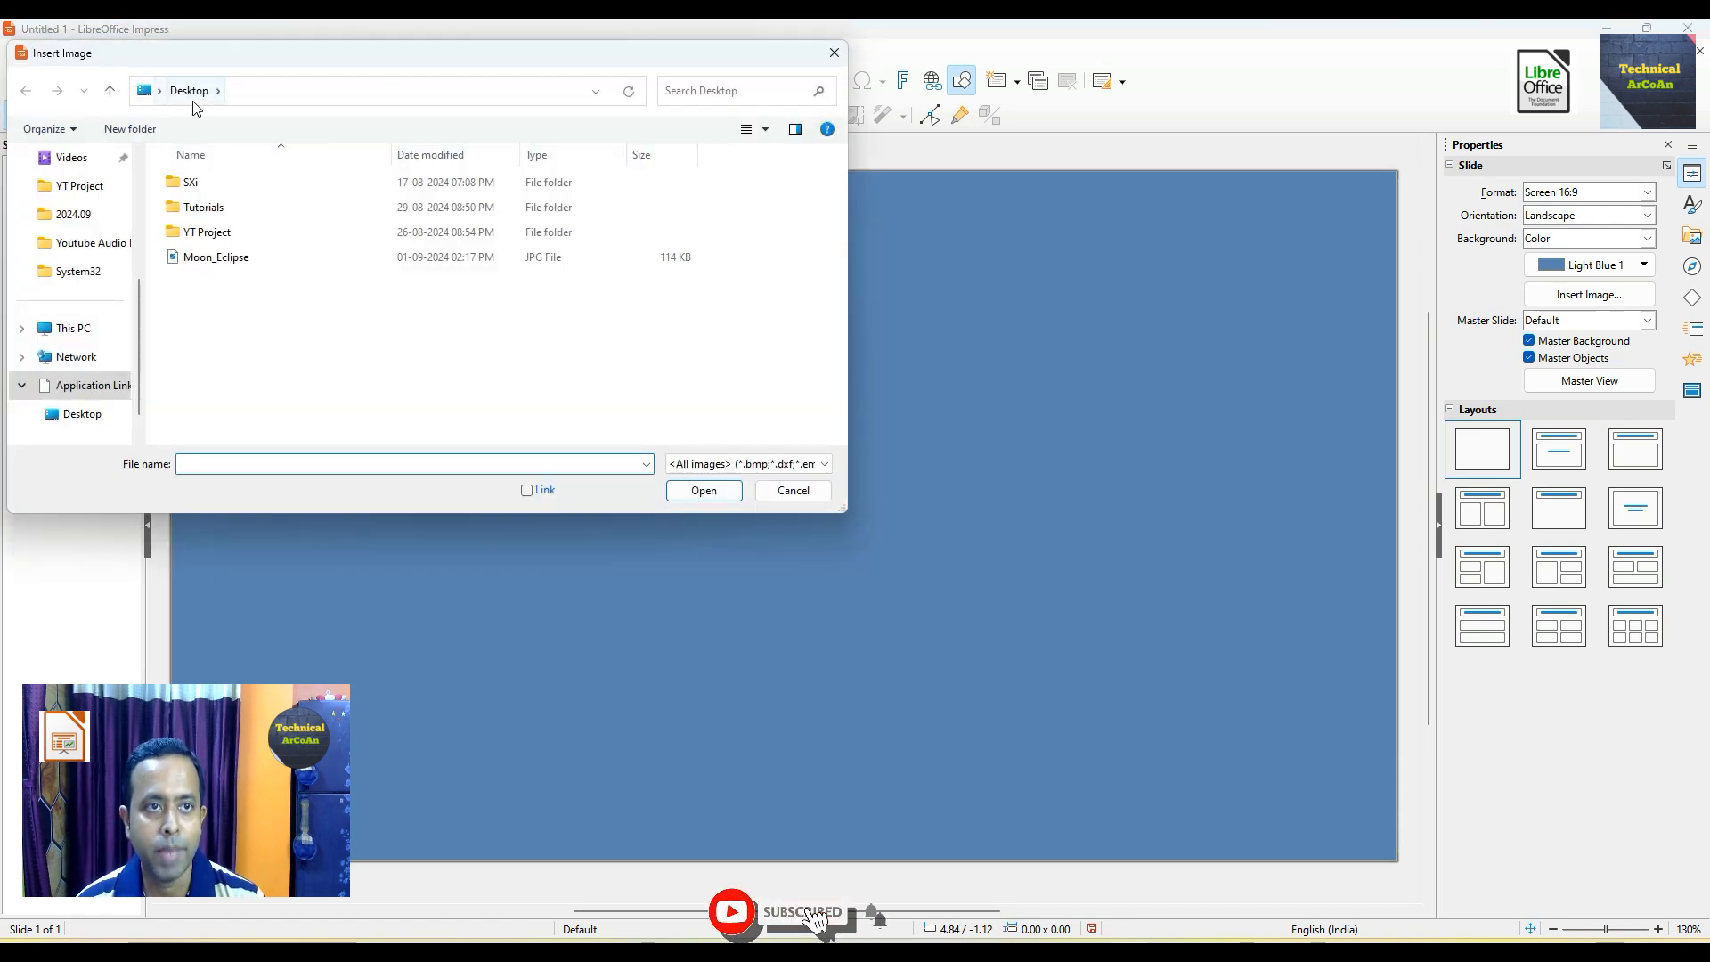
left_click(221, 258)
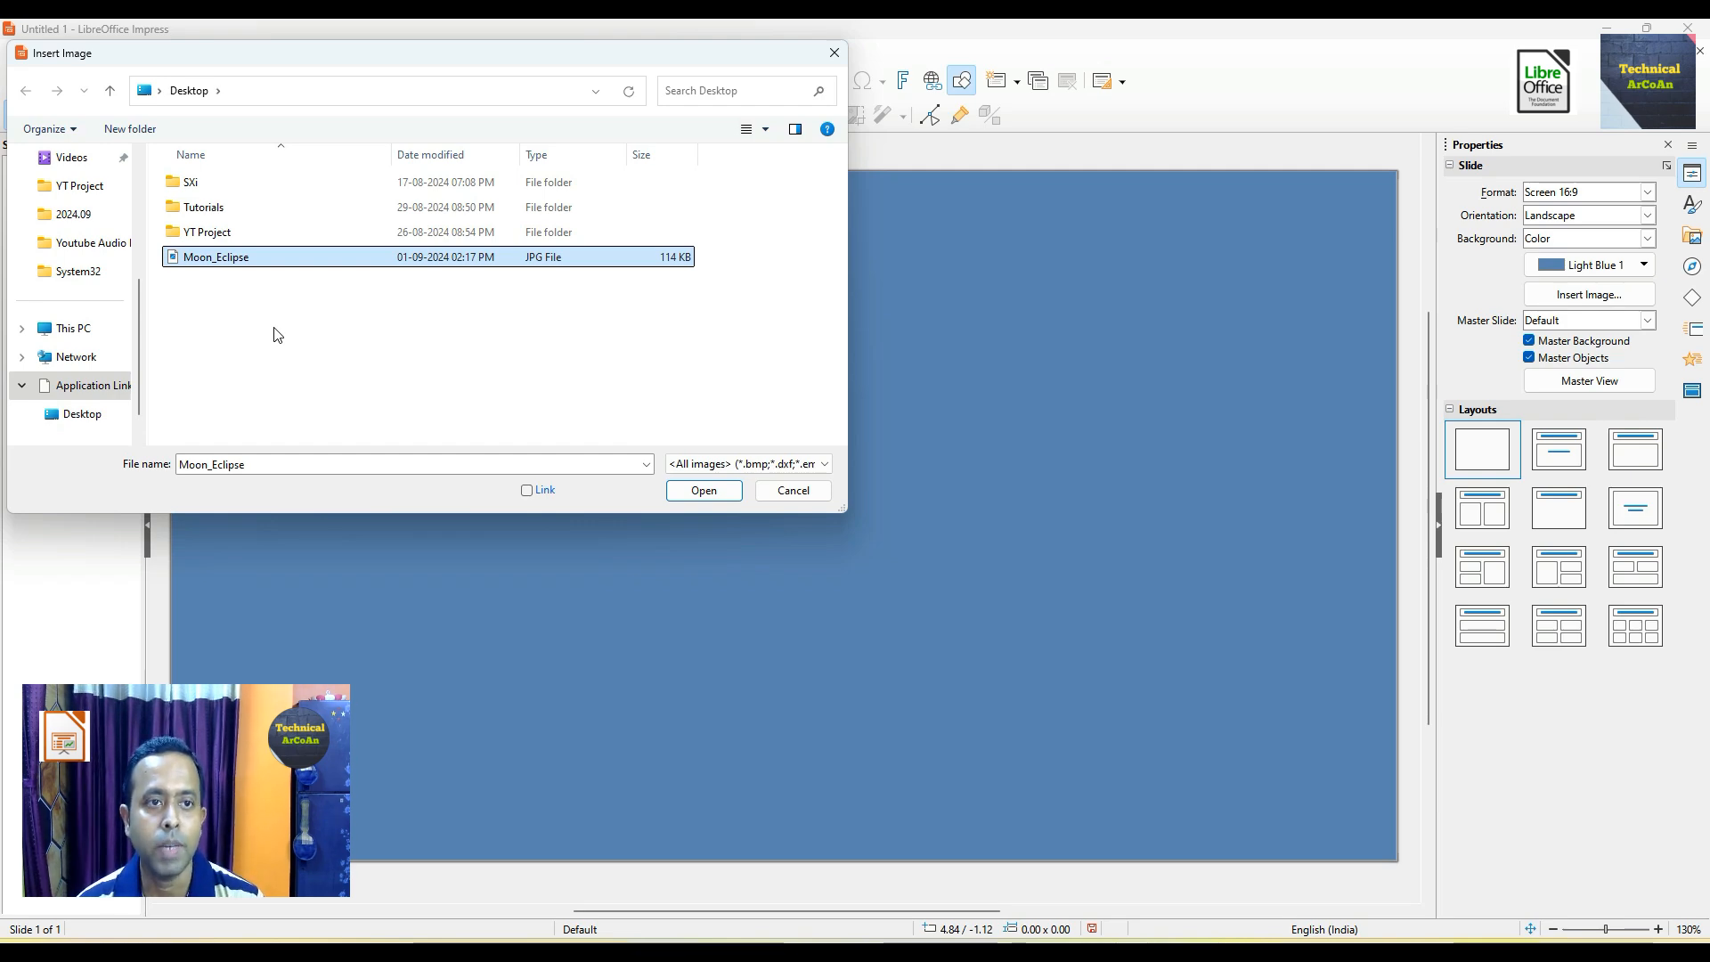
left_click(703, 491)
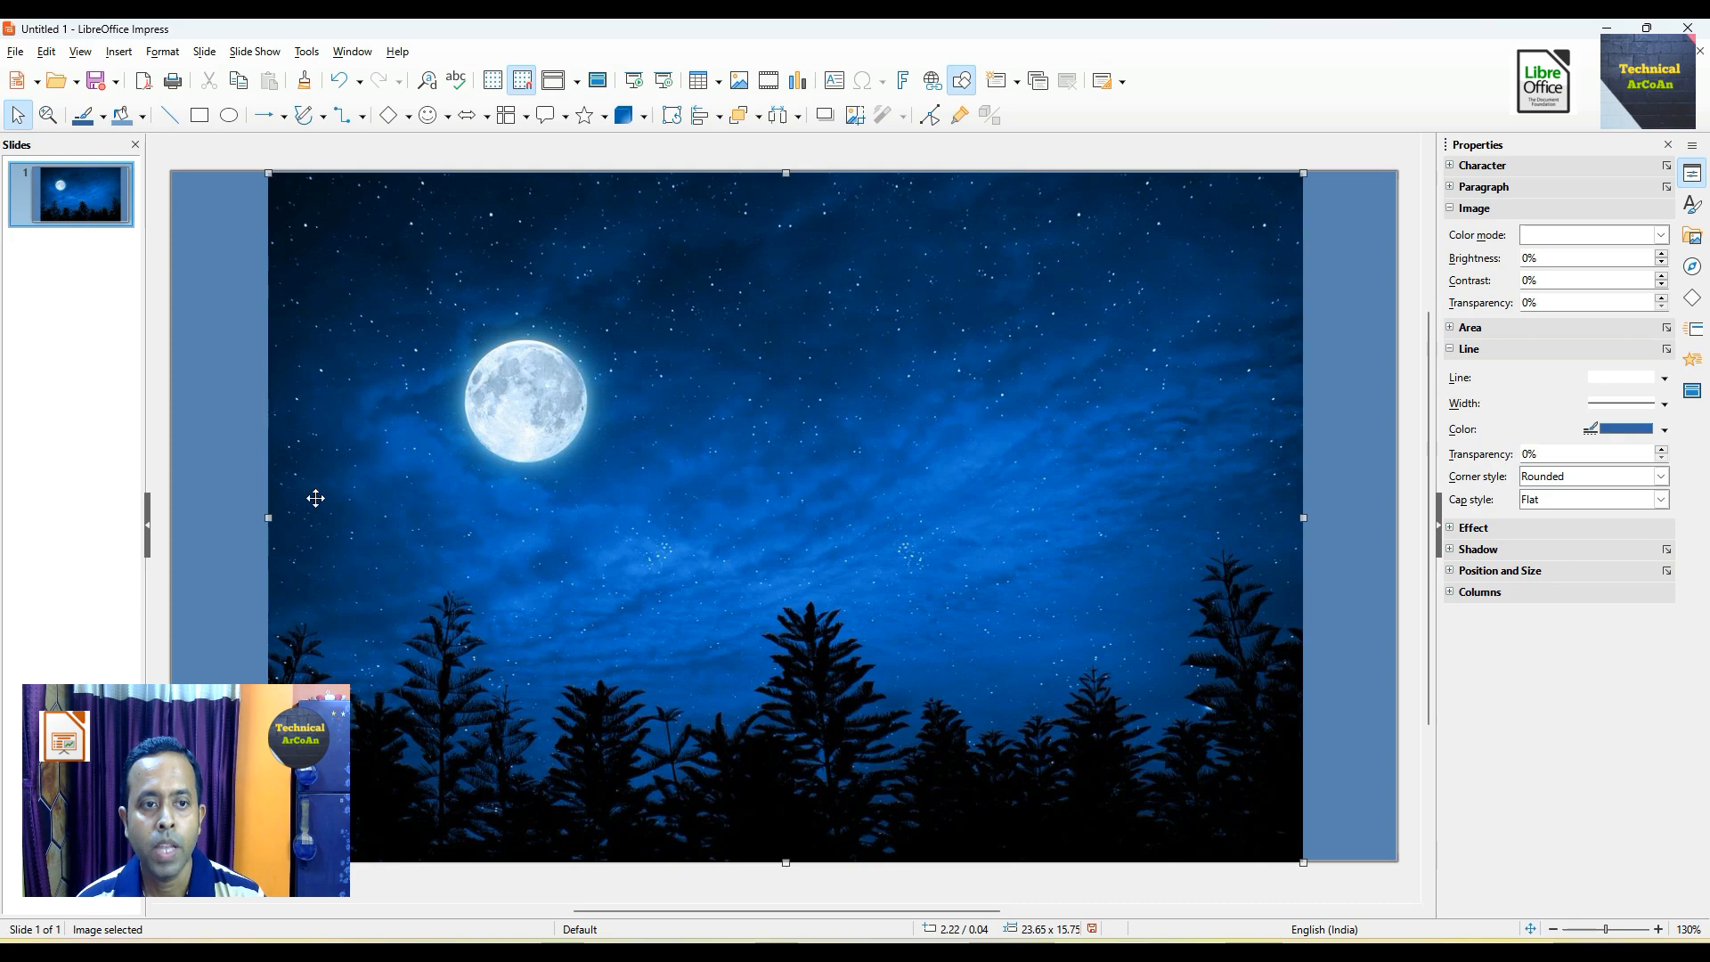
- Stretch the moon picture outward on both sides to a width of about 25.5 cm, keeping its height
left_click_drag(269, 518, 214, 521)
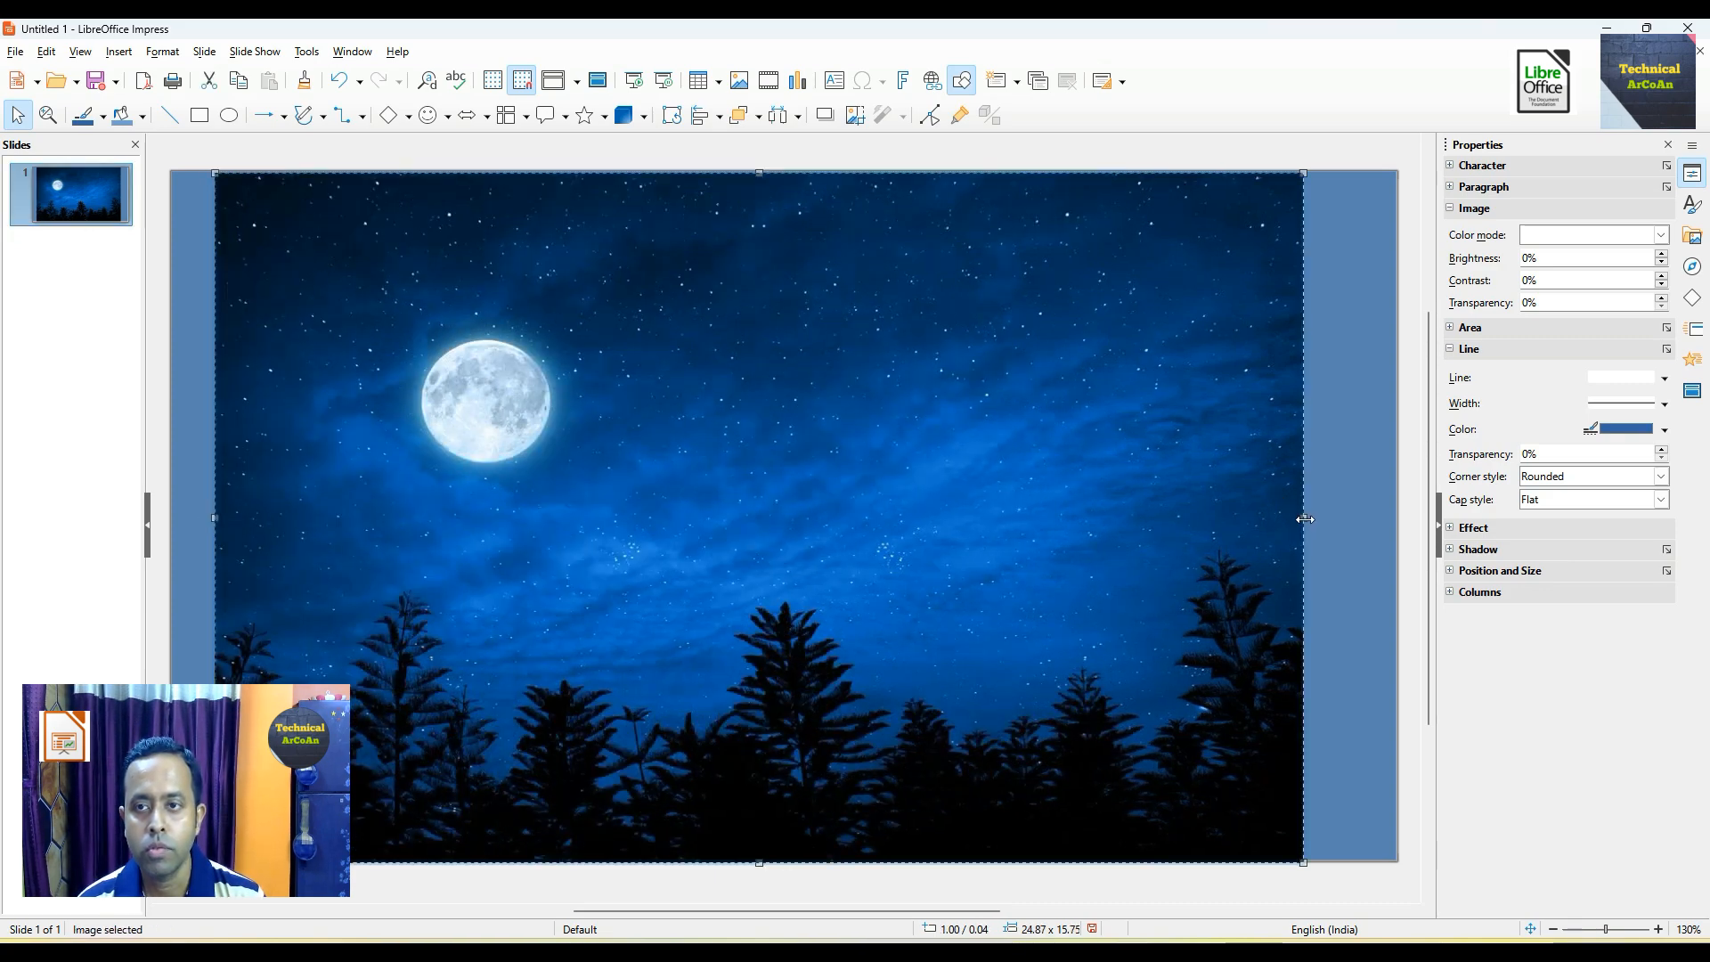
left_click_drag(1305, 518, 1332, 518)
left_click(1227, 541)
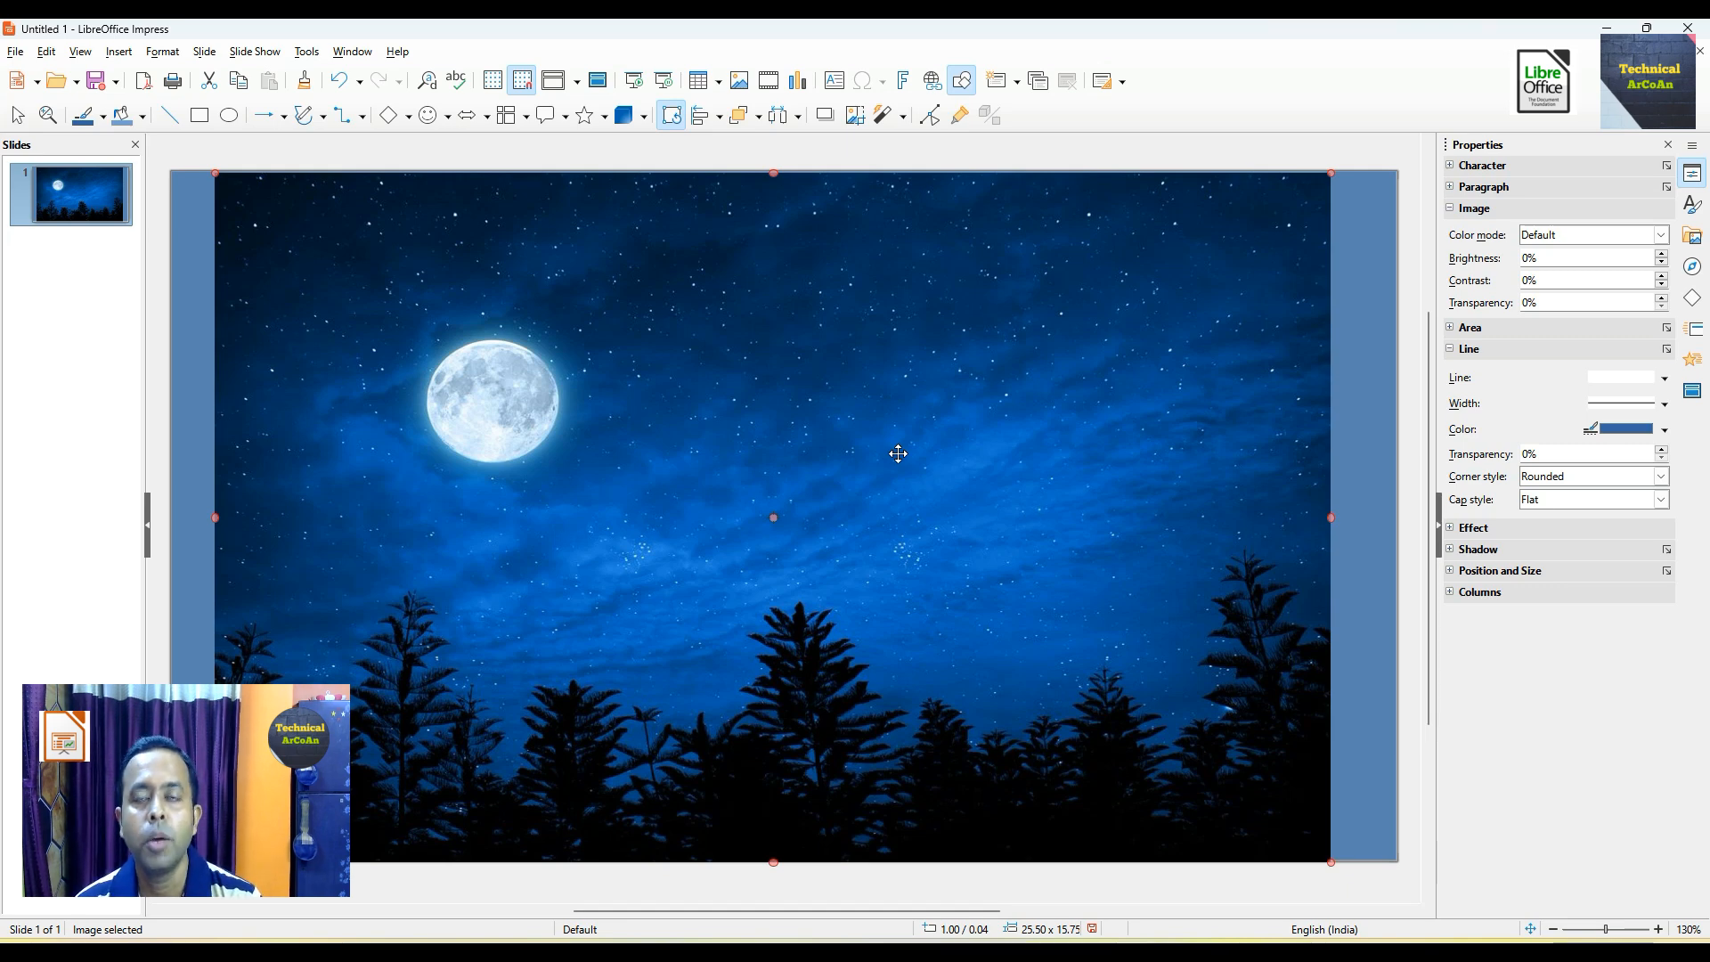
- Draw a circle about 3.5 cm in diameter just right of the moon, level with it and slightly larger than it
left_click(229, 117)
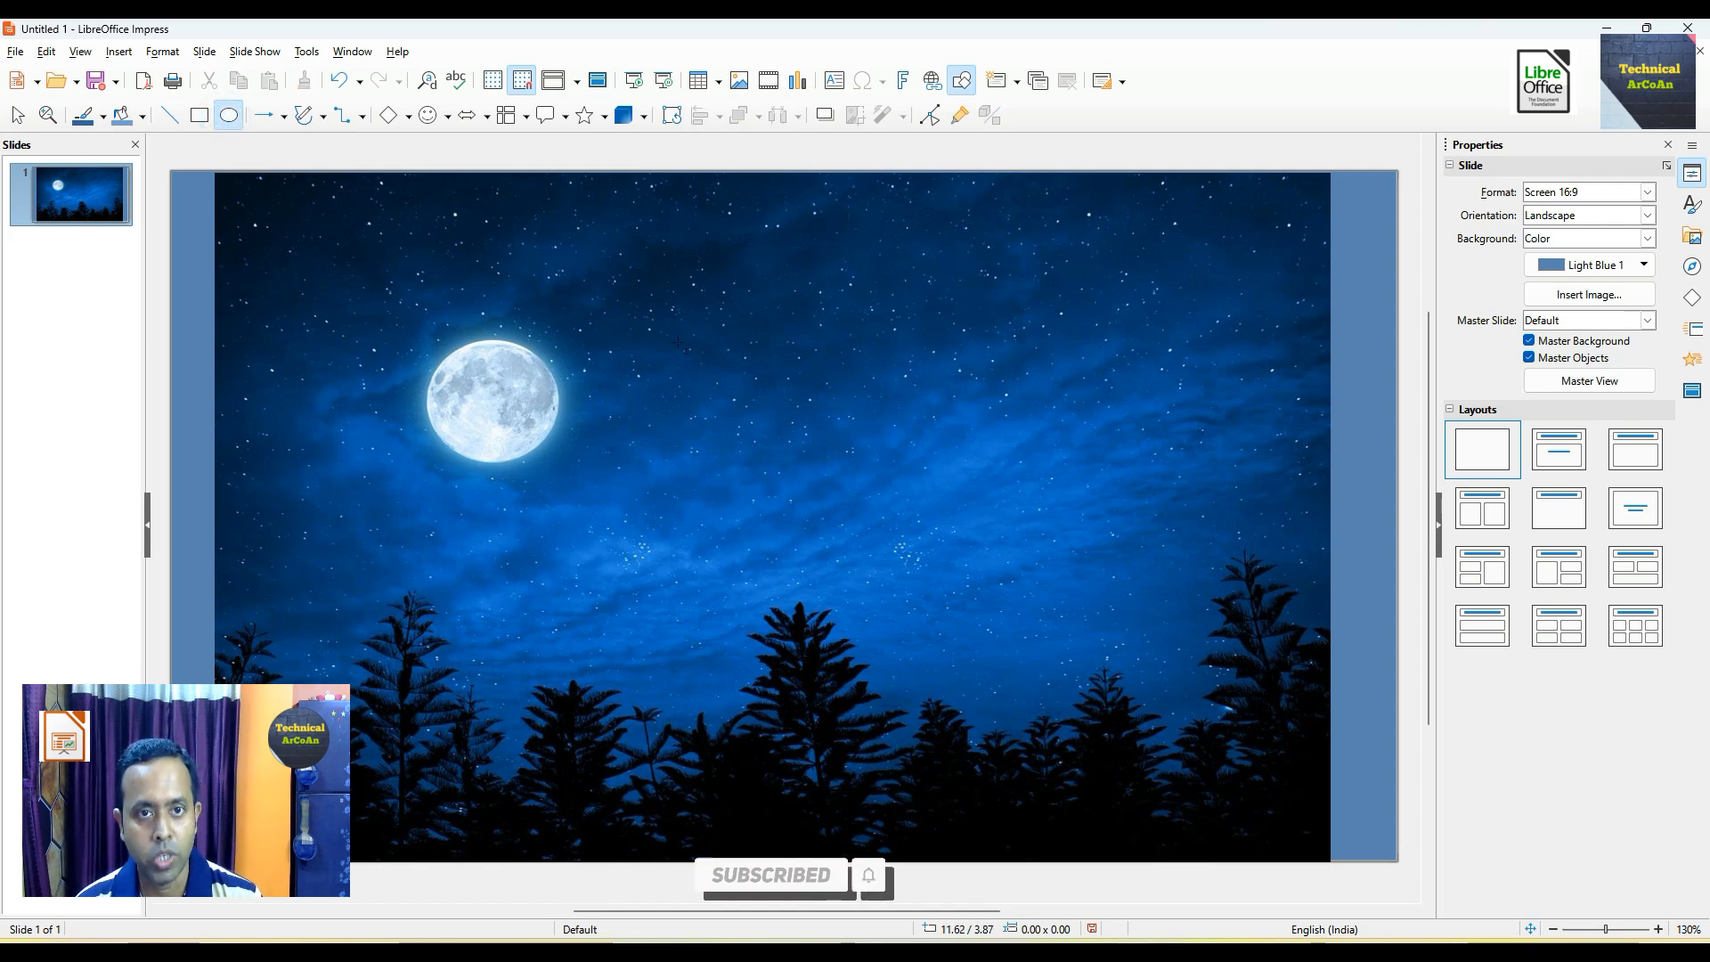
left_click_drag(654, 337, 780, 455)
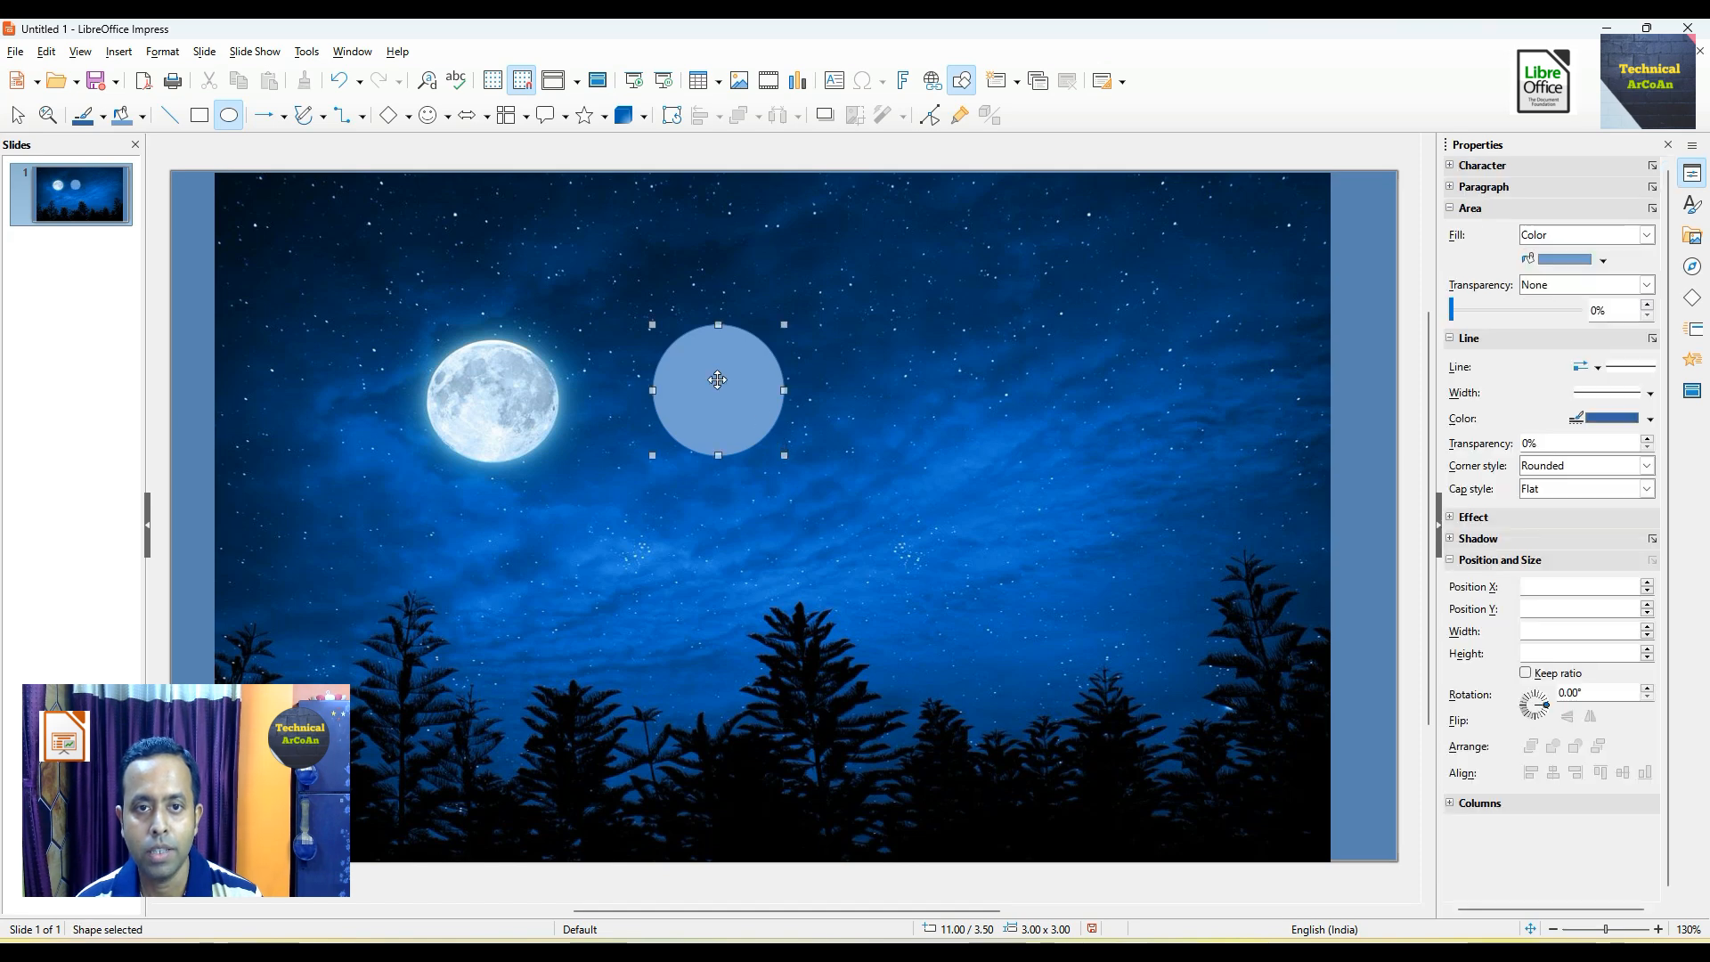
mouse_move(719, 377)
left_mouse_down()
mouse_move(718, 398)
mouse_move(704, 392)
left_mouse_up()
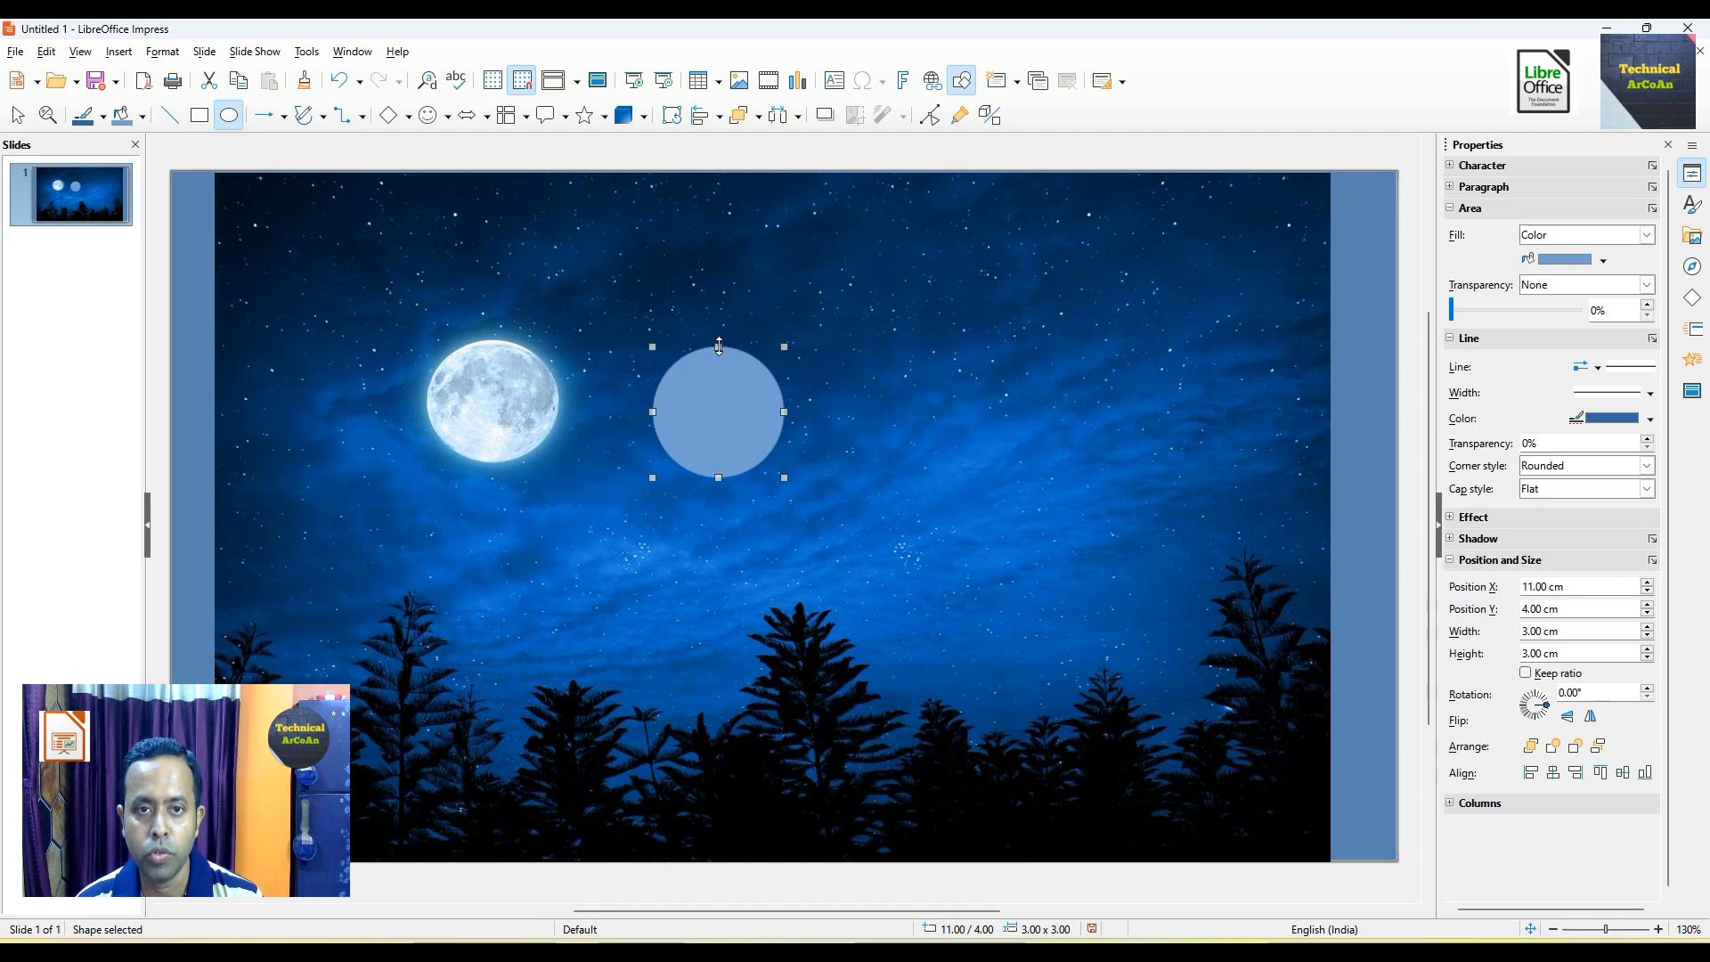
left_click_drag(711, 386, 790, 331)
left_click_drag(653, 400, 627, 400)
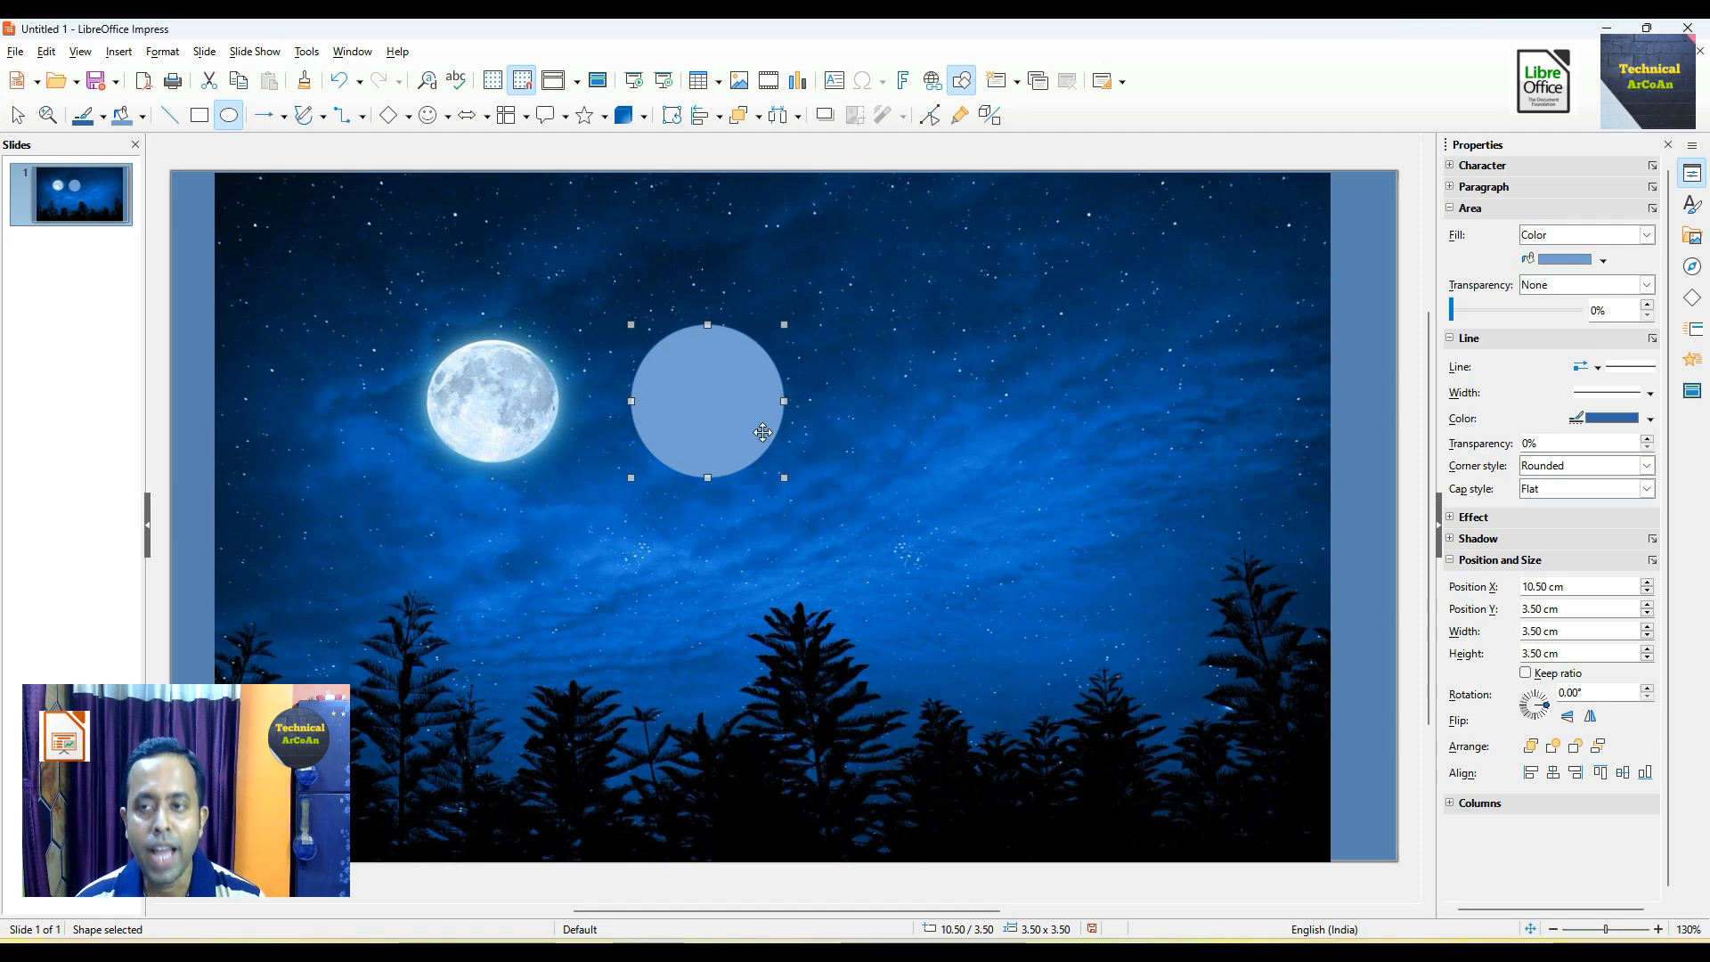
- Fill the circle with black and remove its outline
left_click(1603, 260)
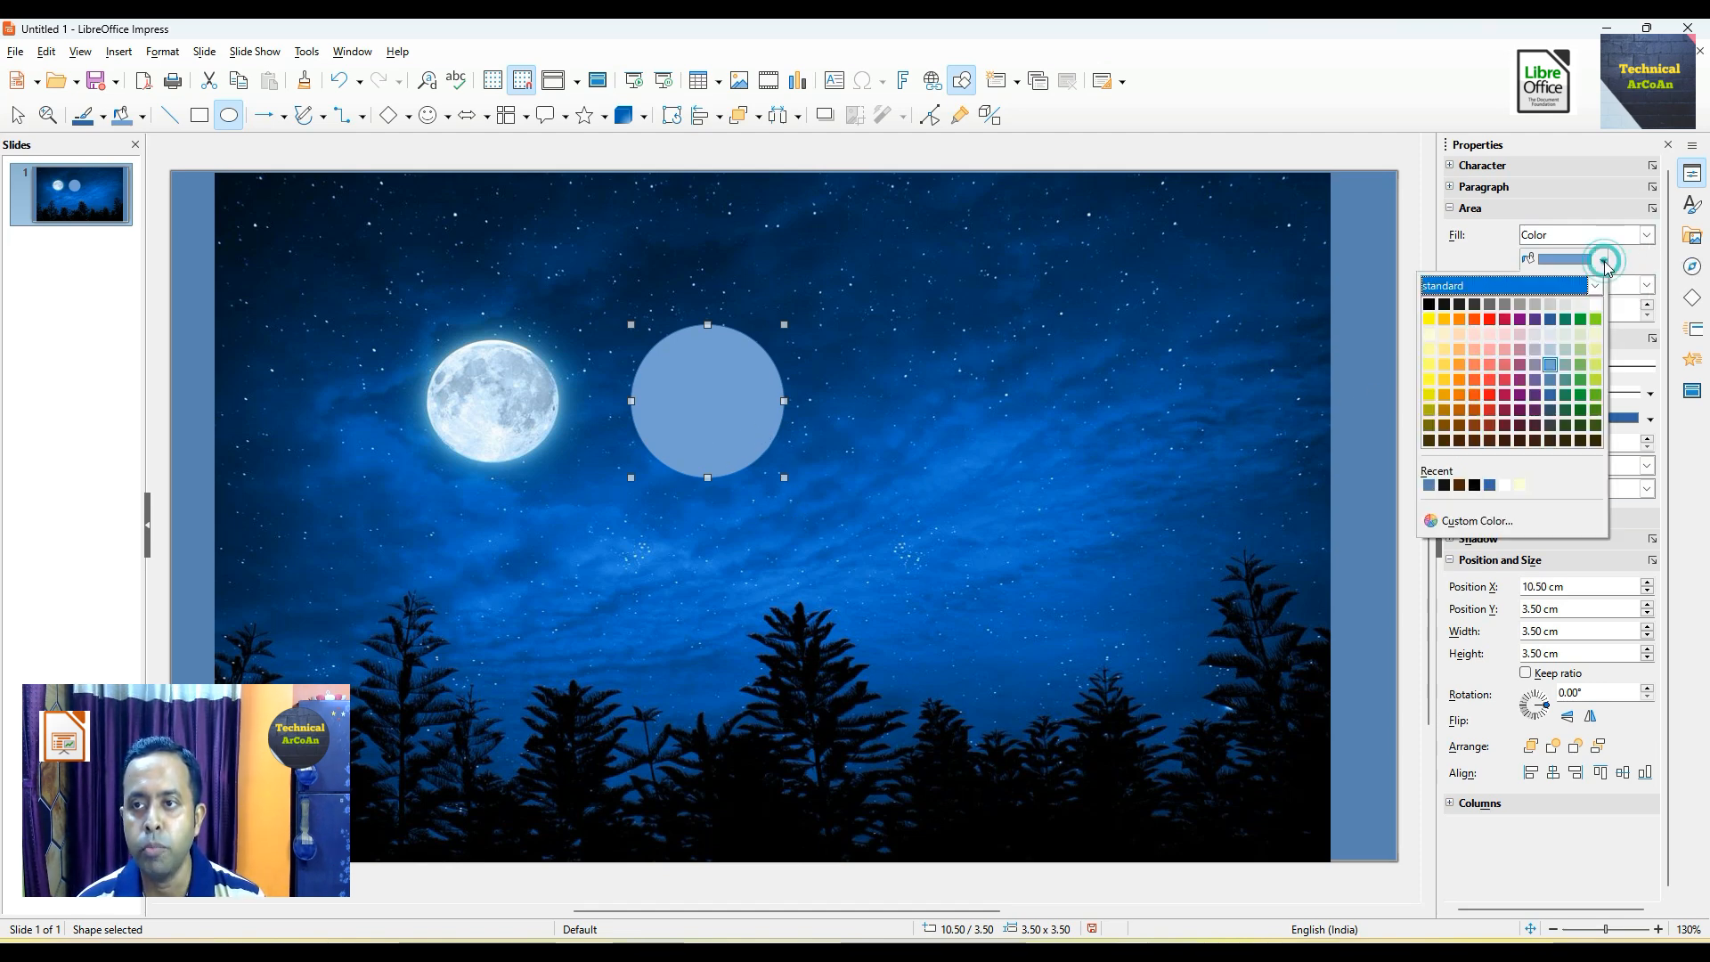
left_click(1431, 306)
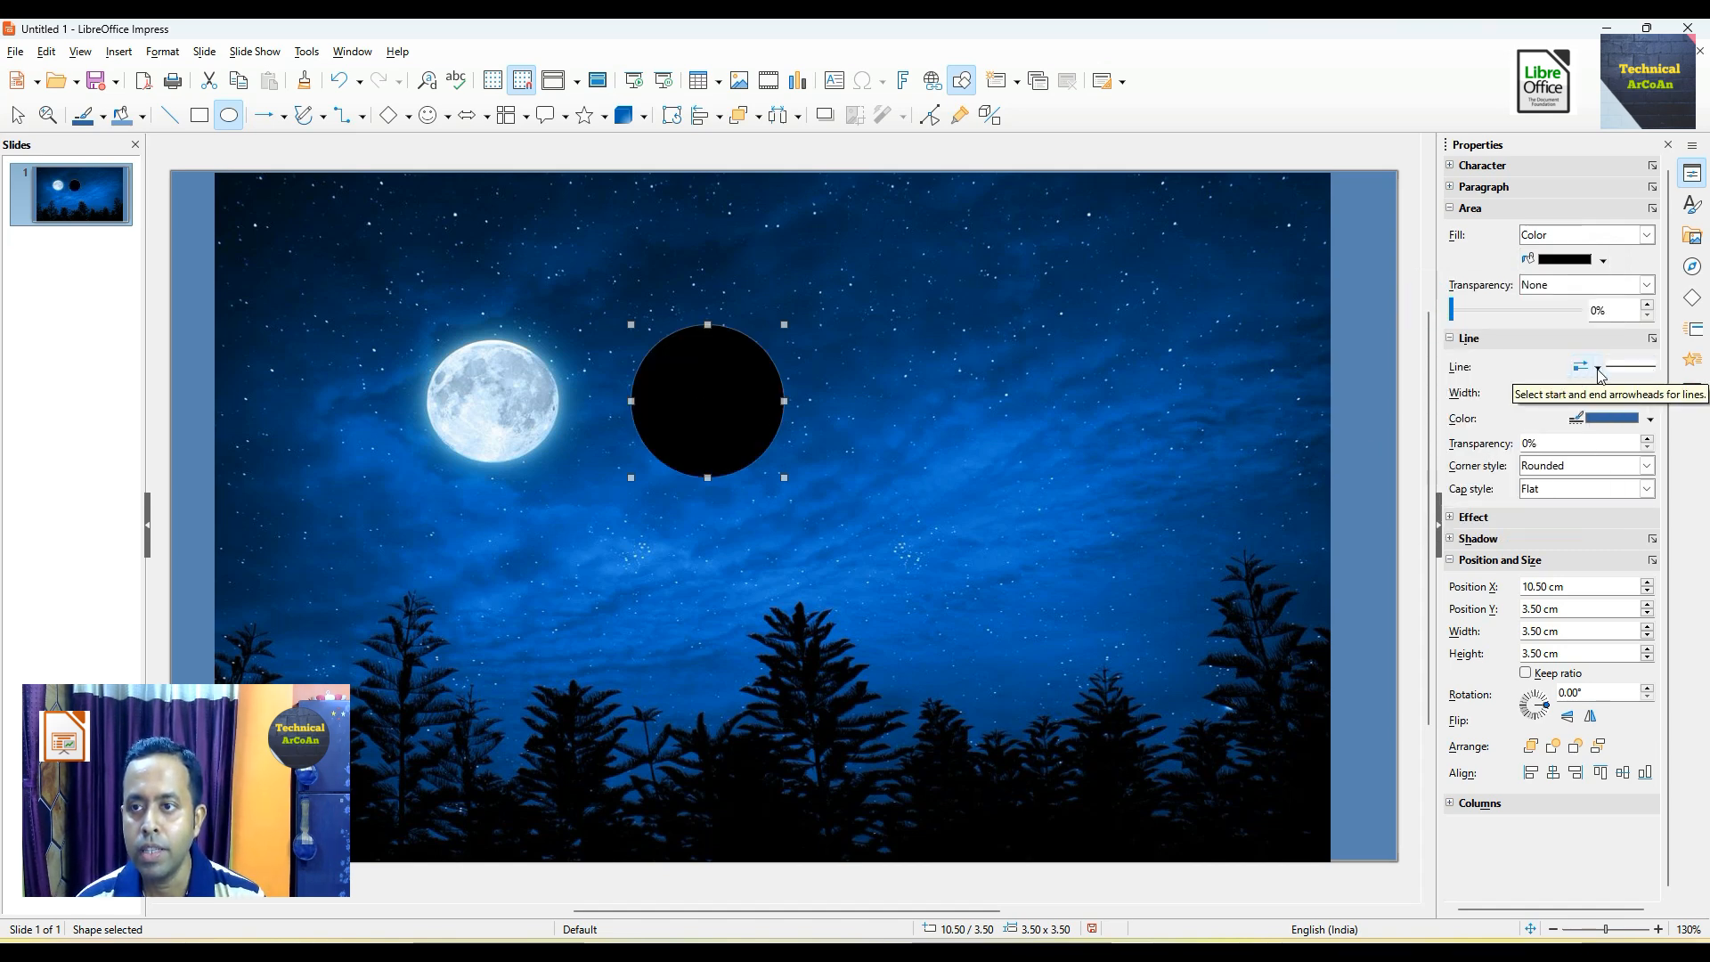
left_click(1643, 367)
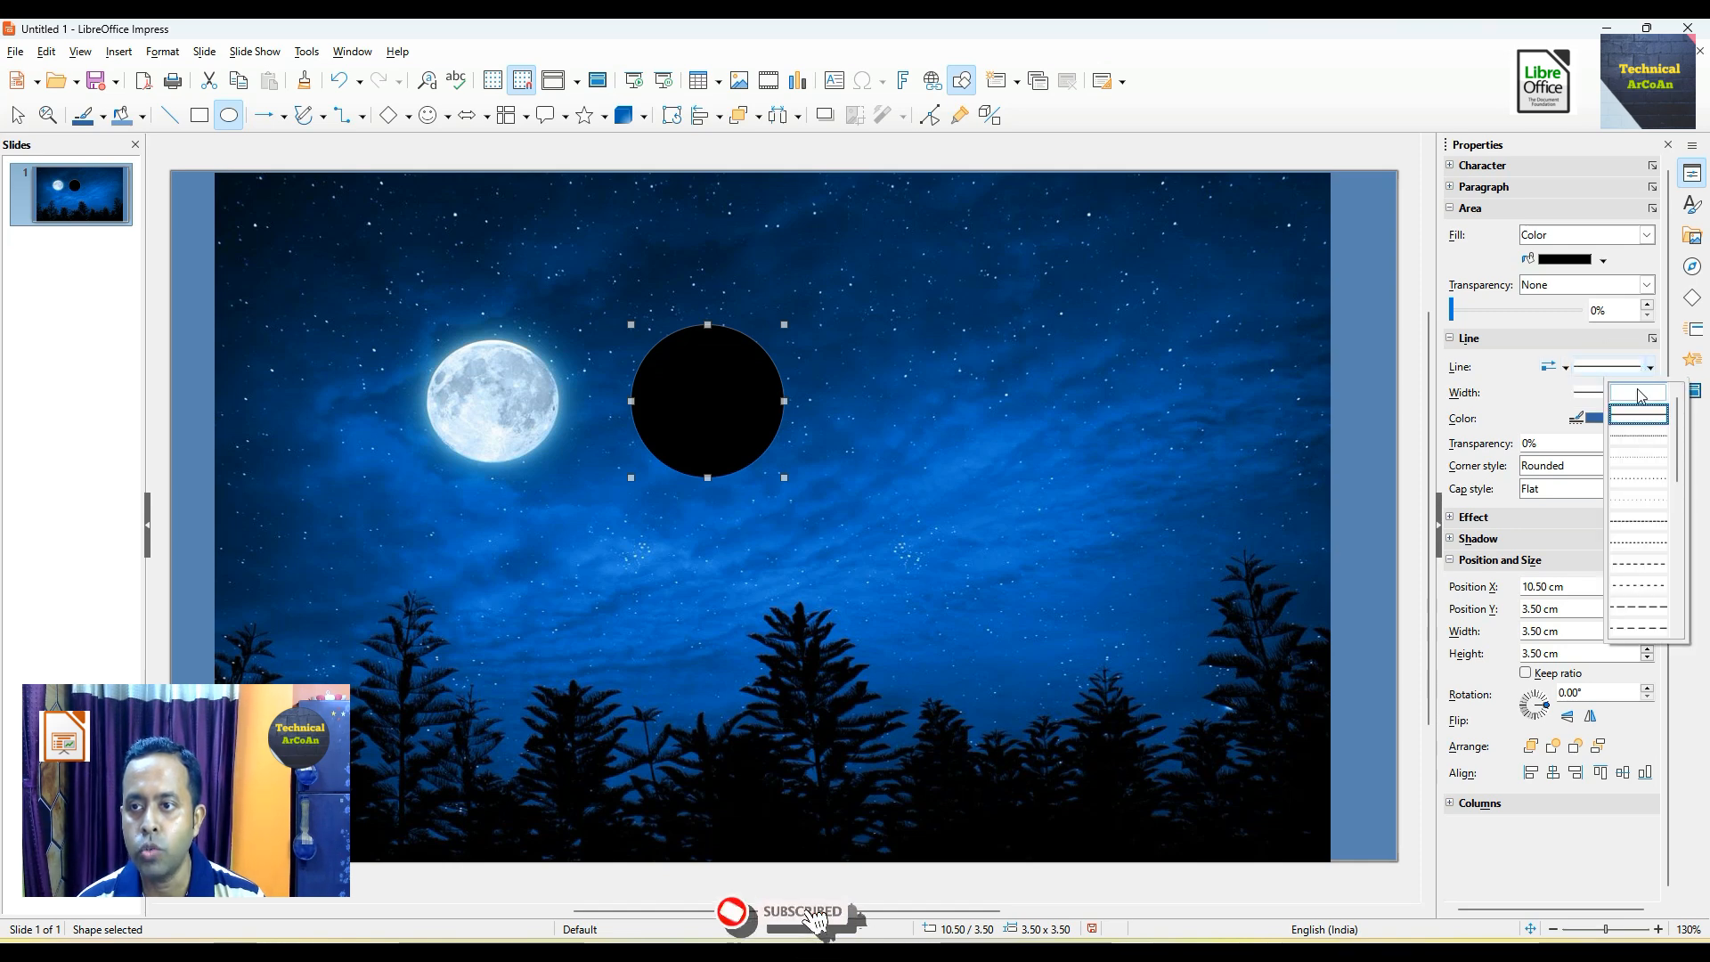
left_click(1639, 392)
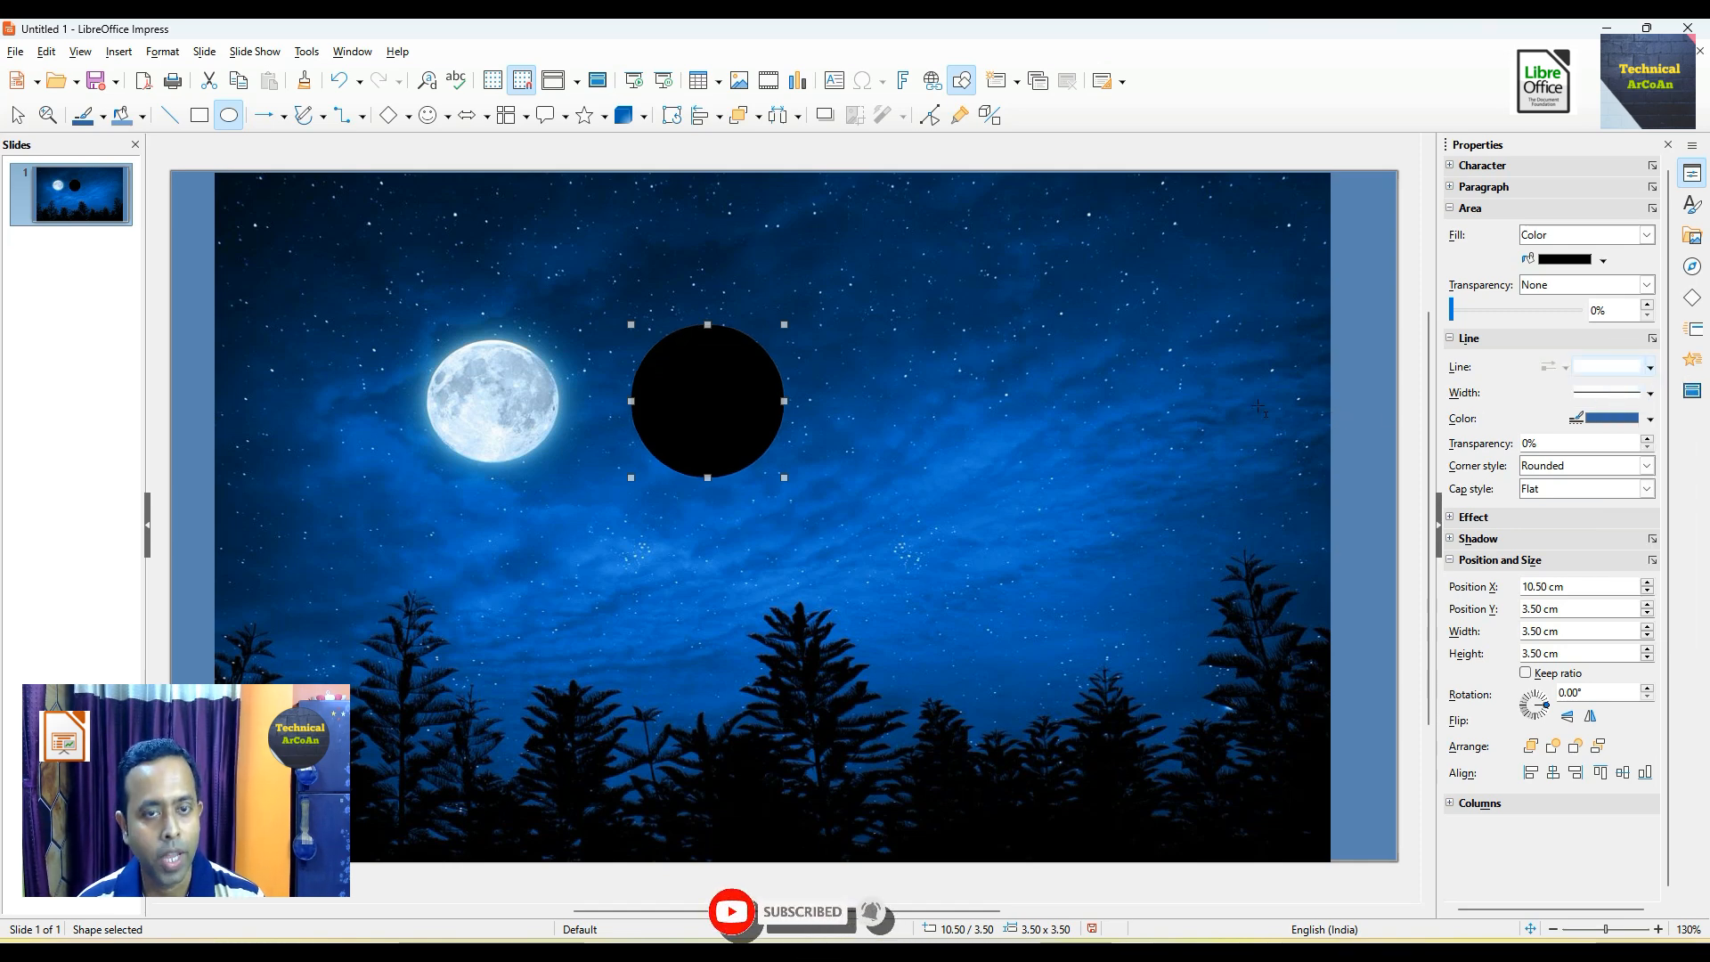
- Add an animation to the black circle using the Left effect from the Motion Paths category
left_click(1694, 360)
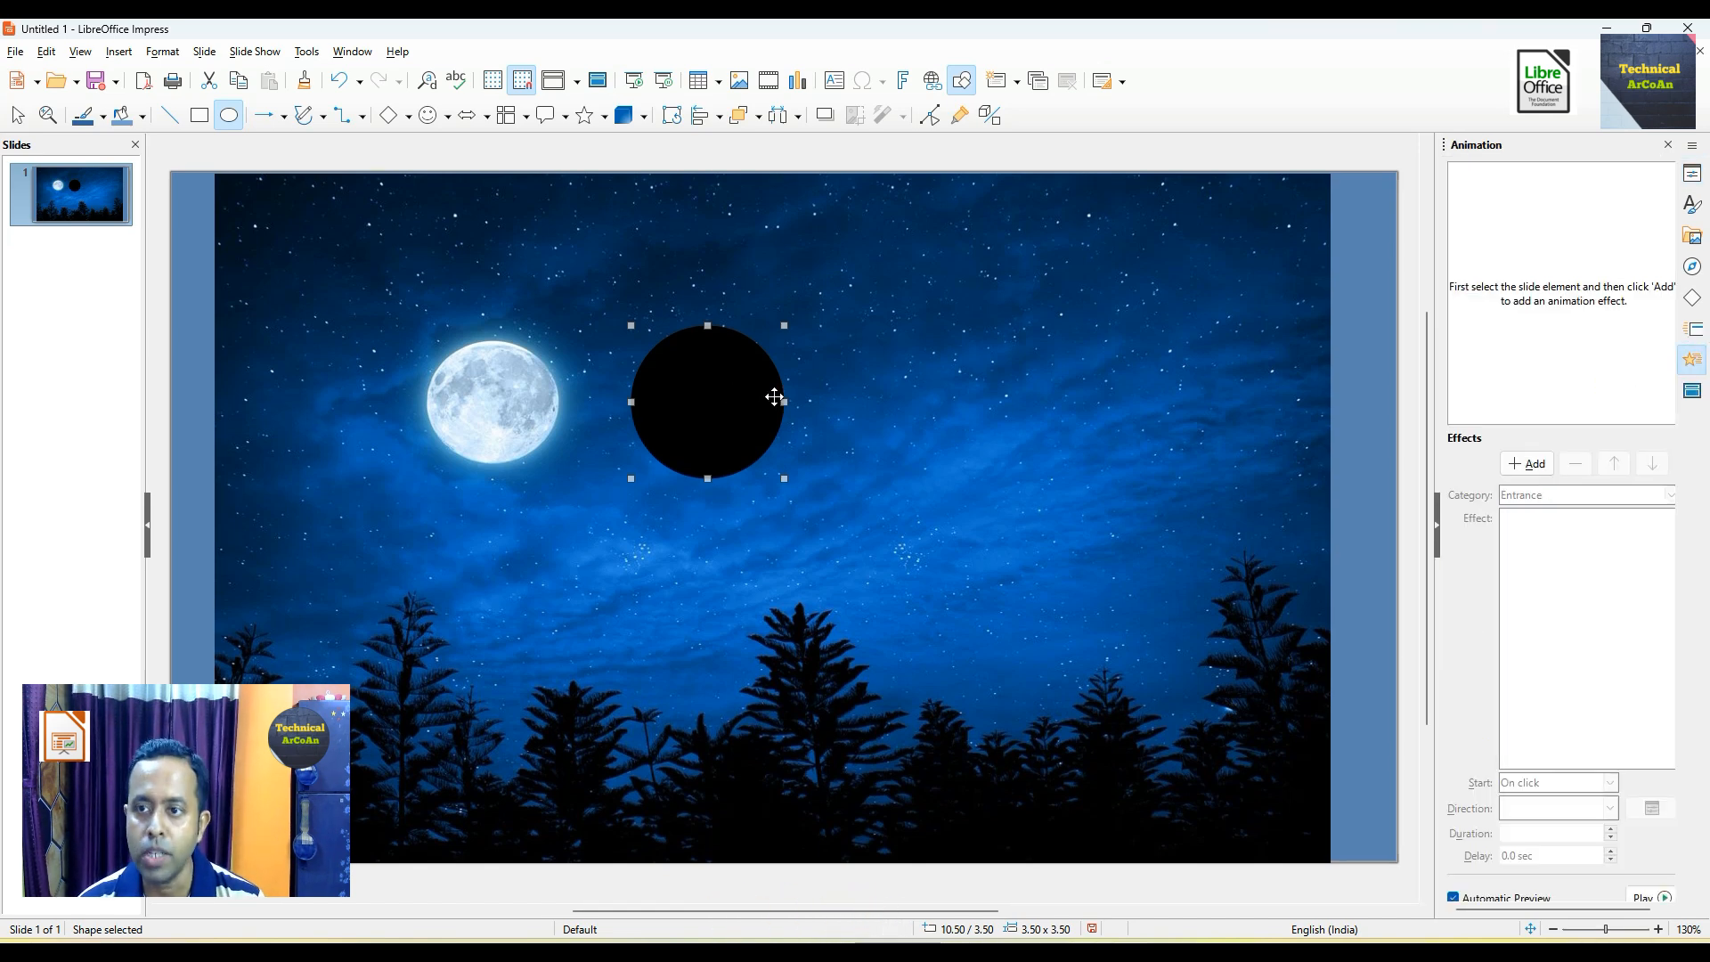
left_click(1527, 463)
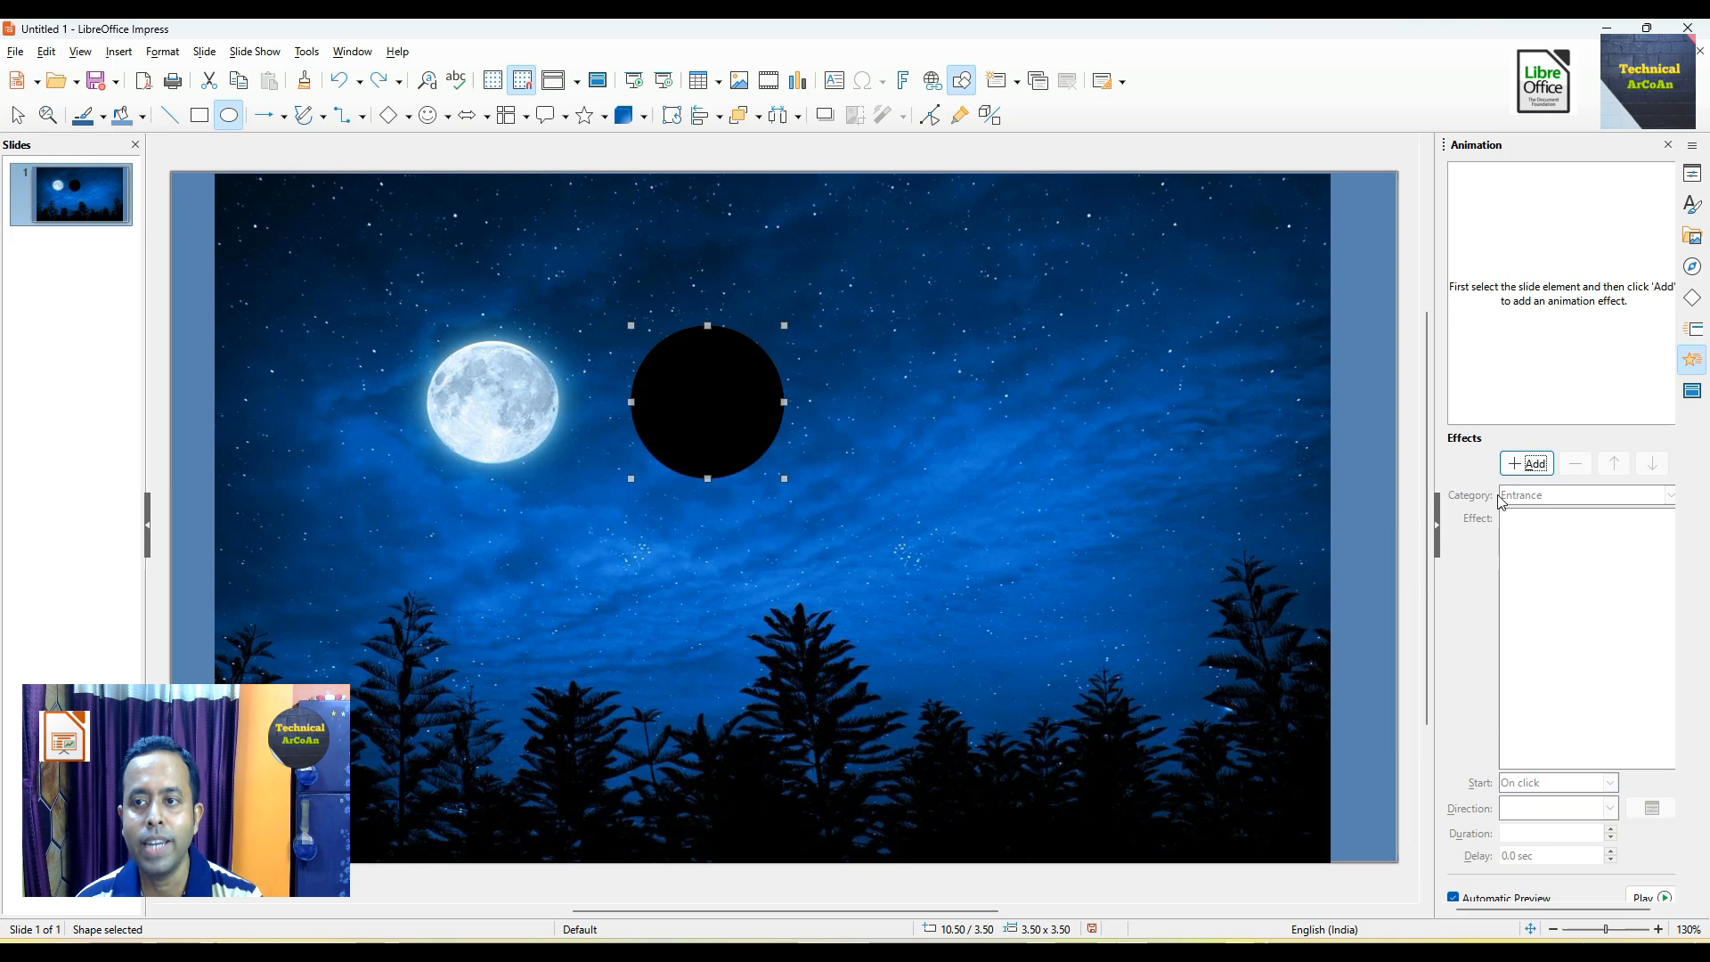
left_click(1516, 470)
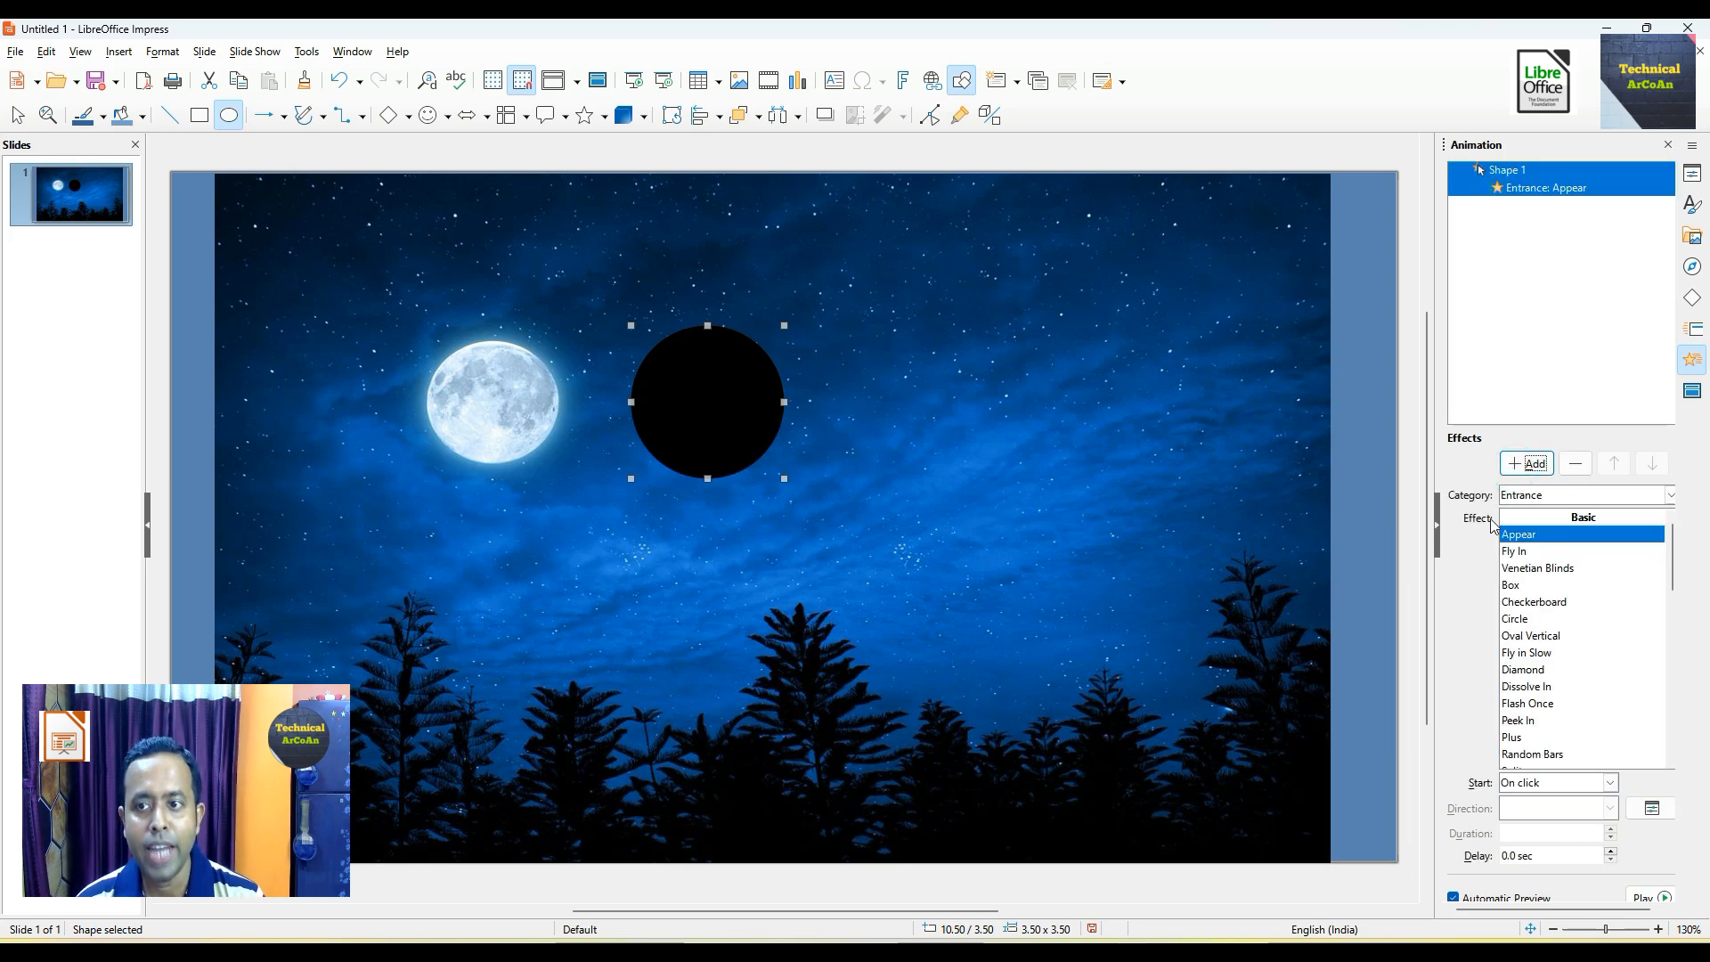
left_click(1670, 495)
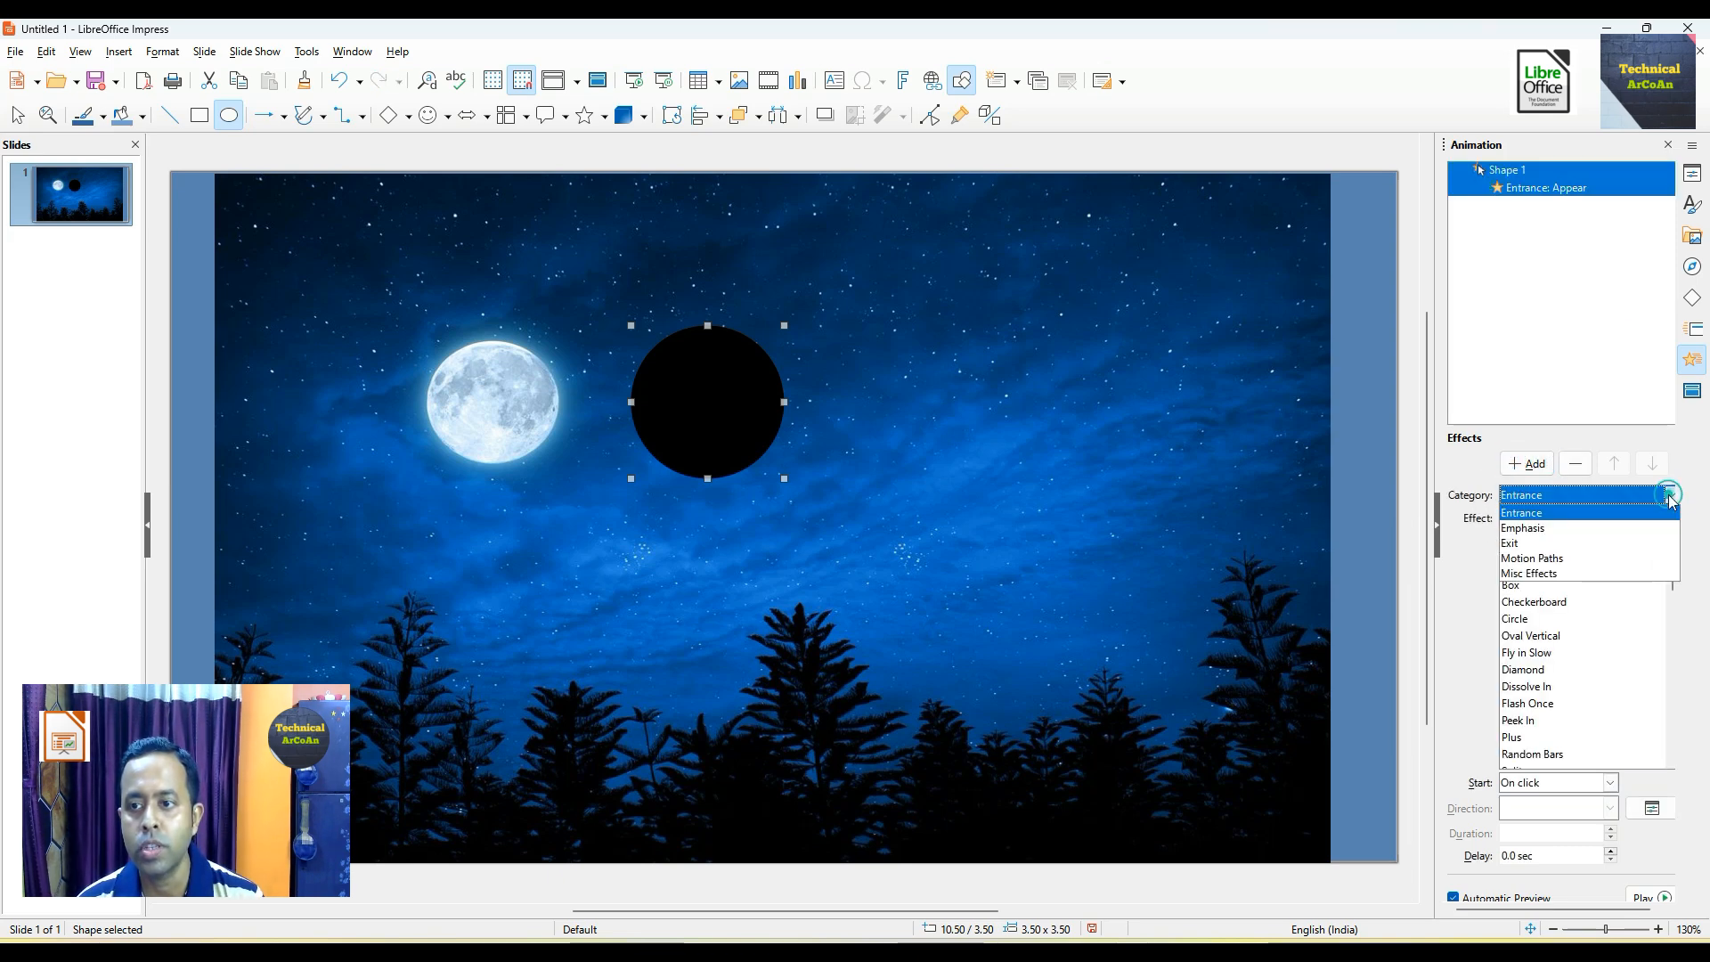
left_click(1607, 554)
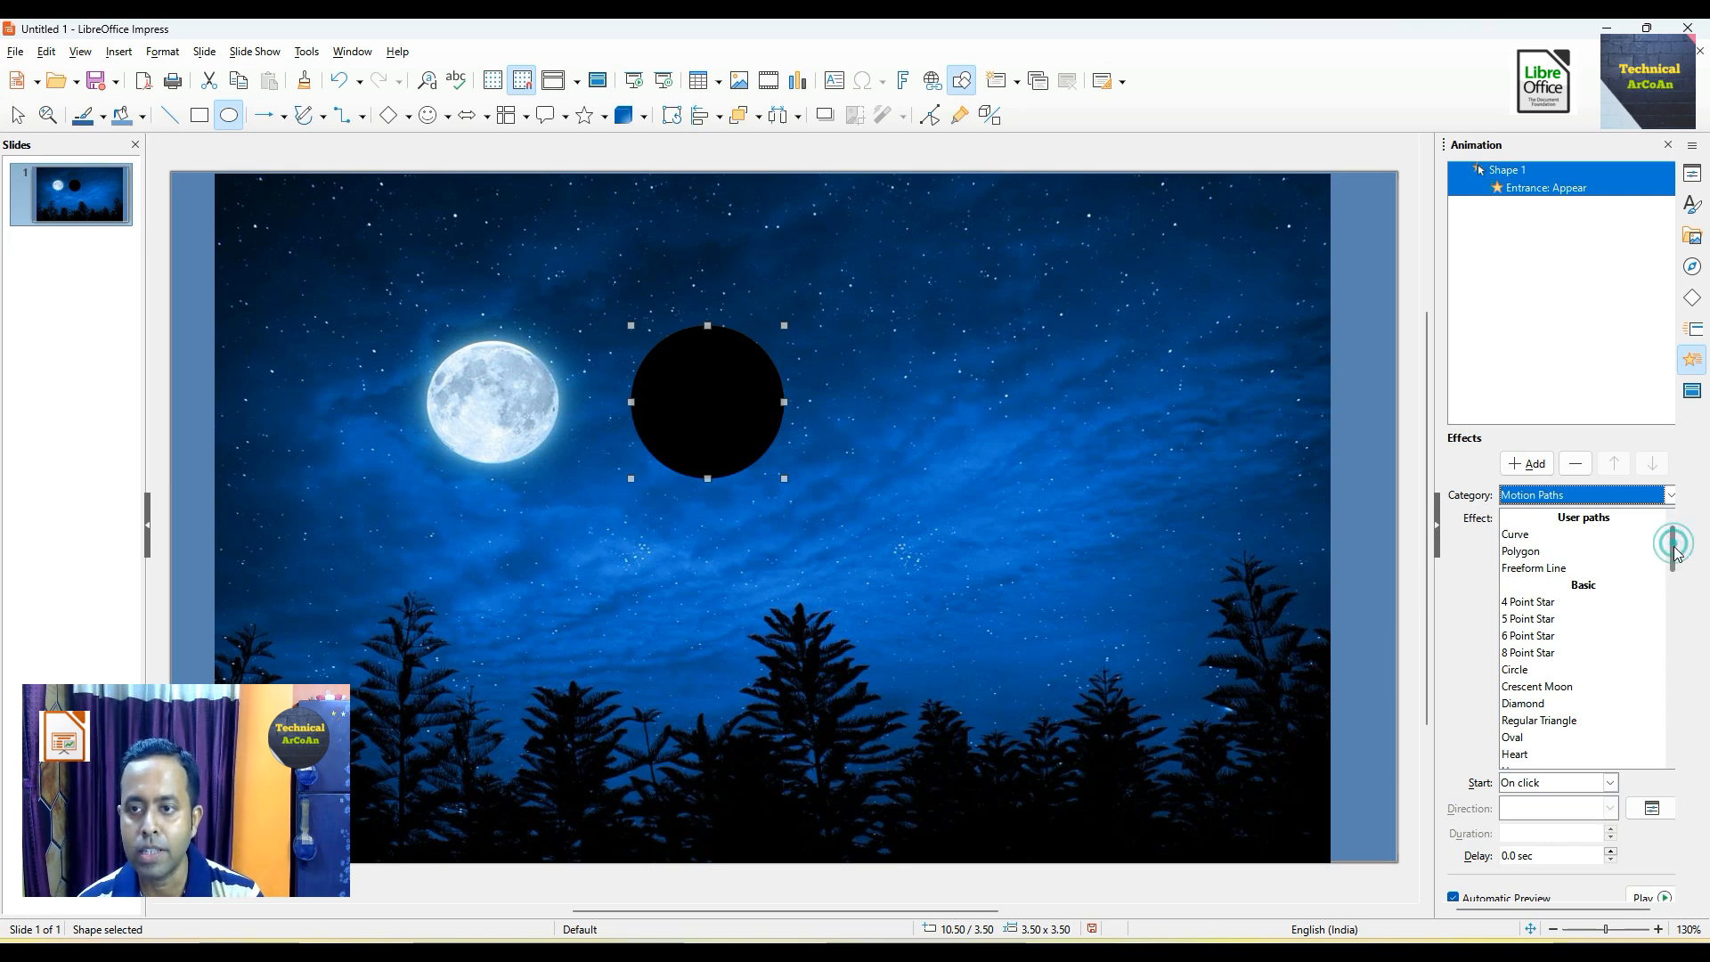
left_click_drag(1672, 559, 1675, 693)
left_click(1517, 721)
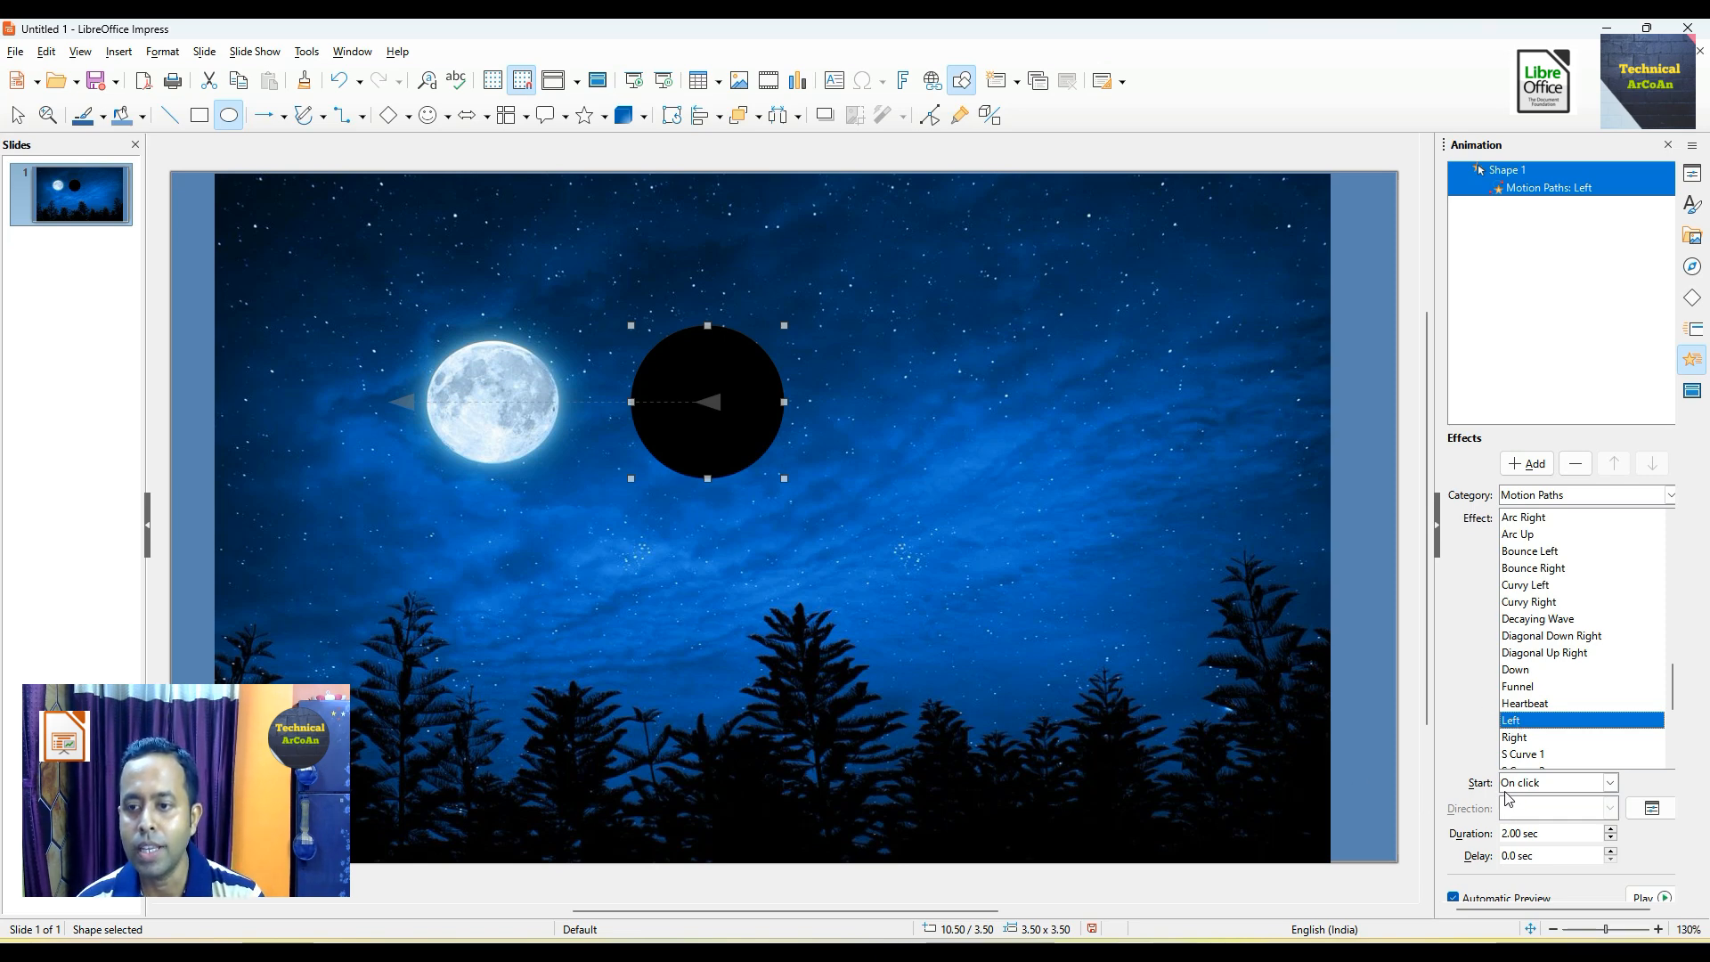
- Set the circle's animation to start With previous and last 20 seconds
left_click(1610, 783)
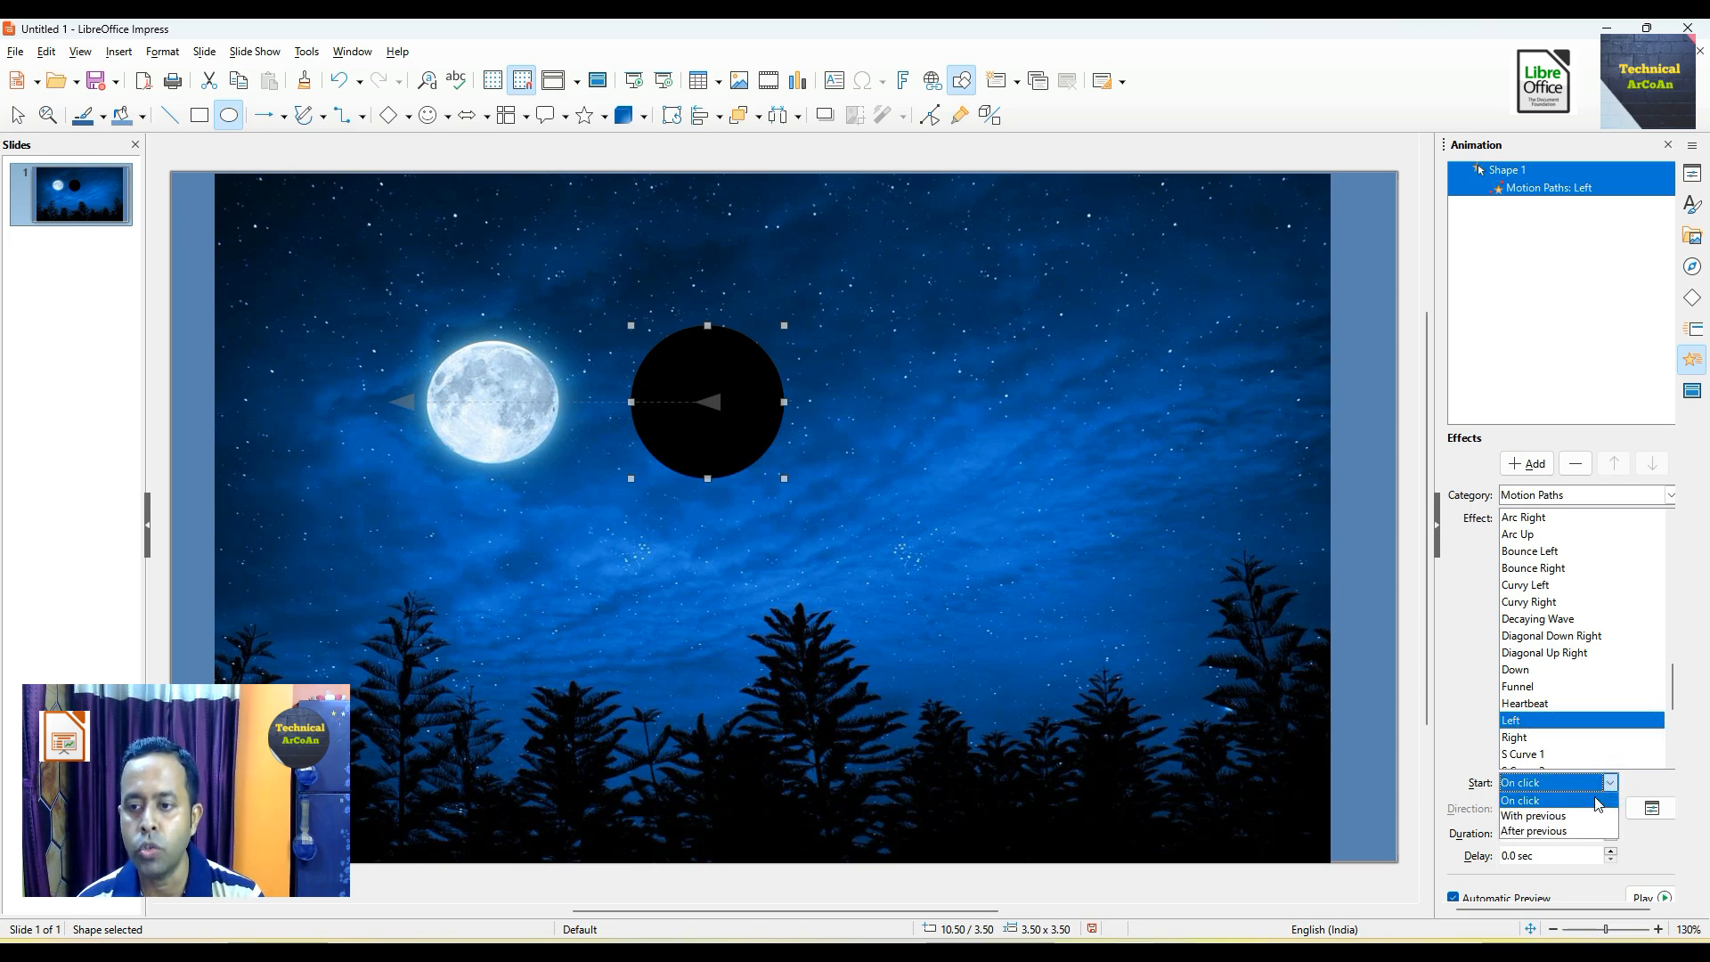
left_click(1582, 817)
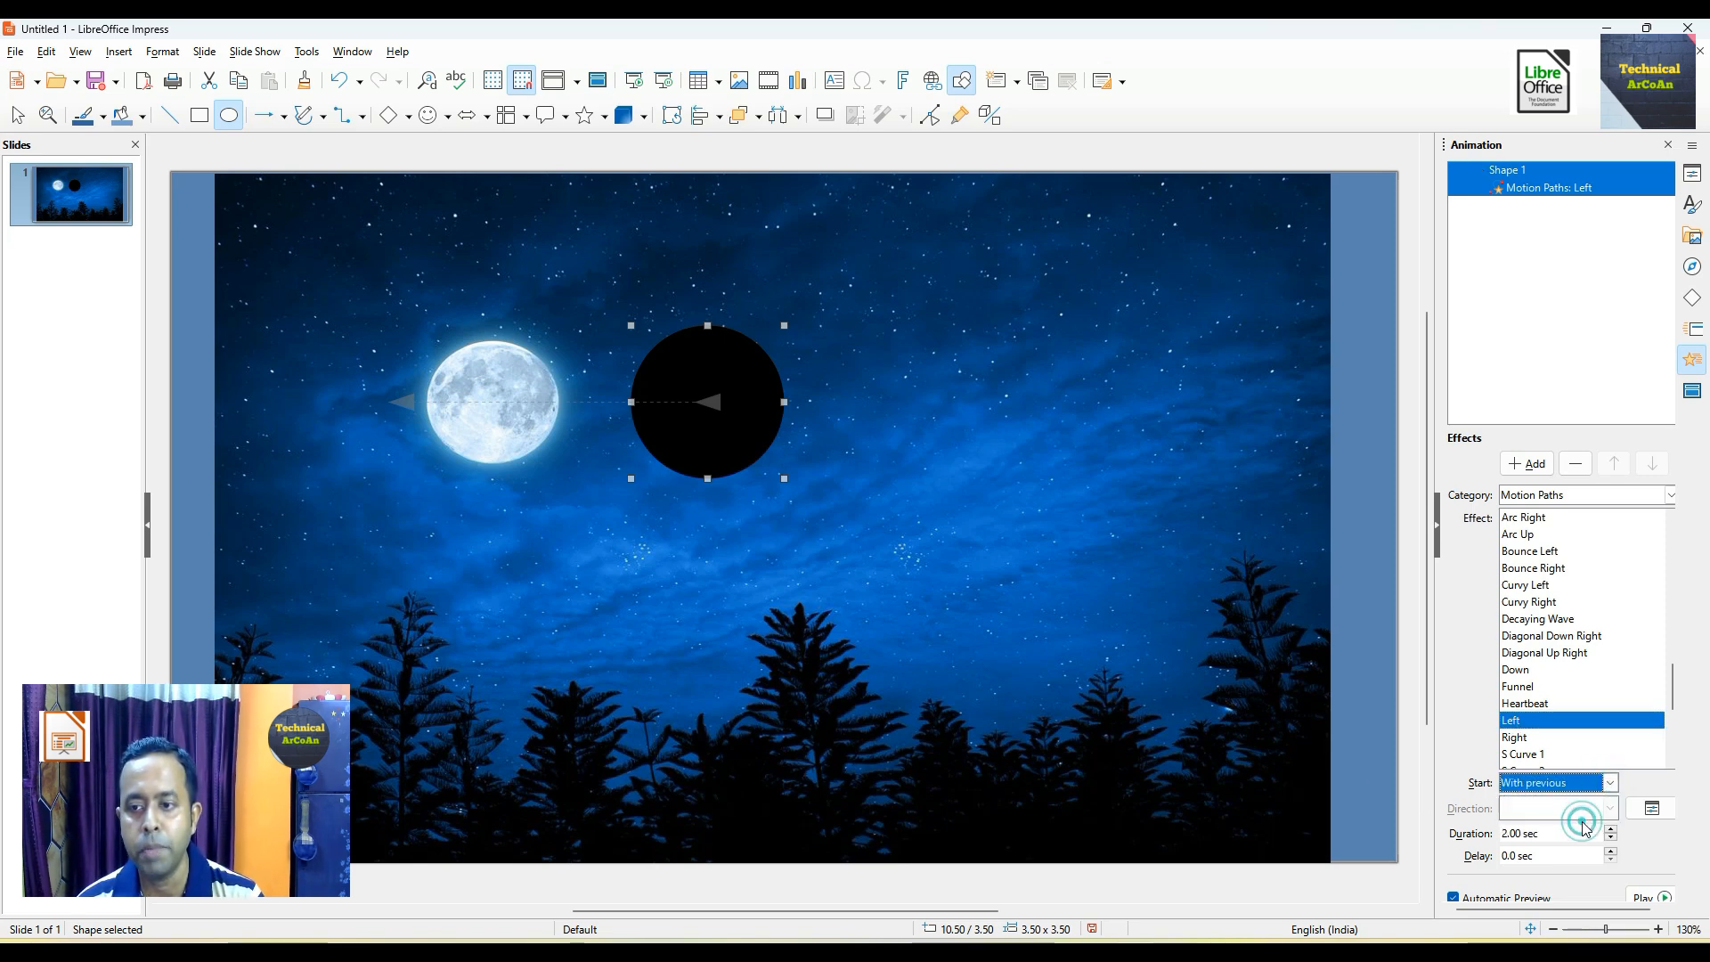
left_click(1510, 834)
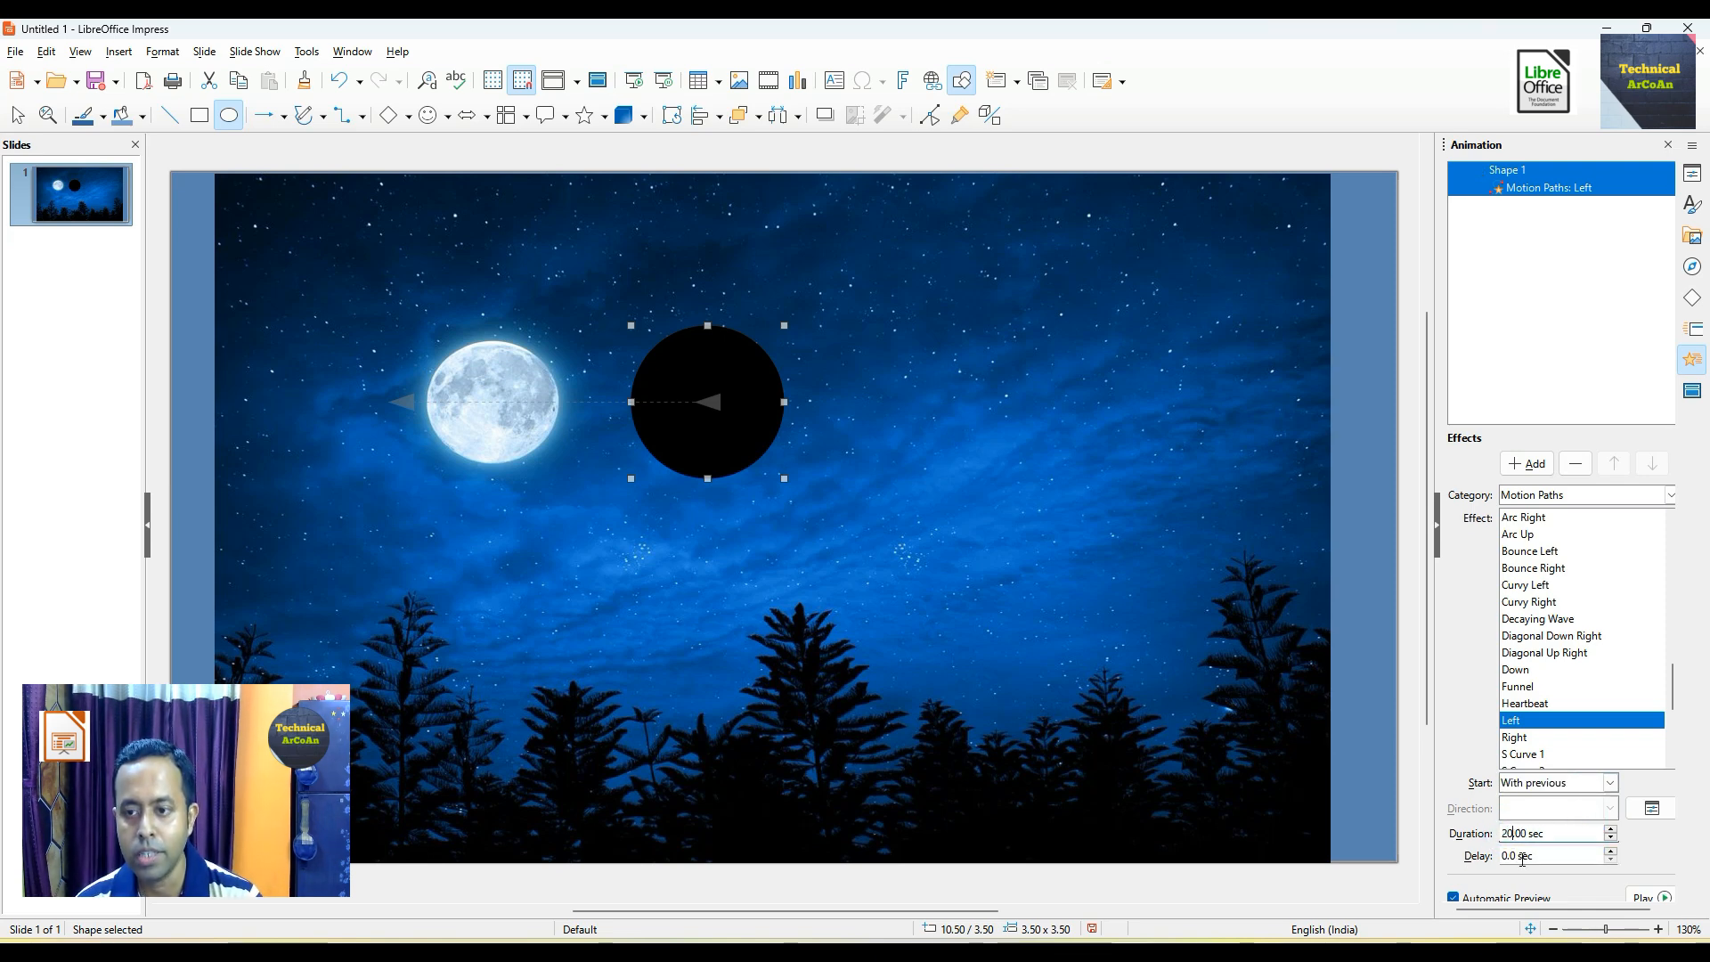
left_click(737, 443)
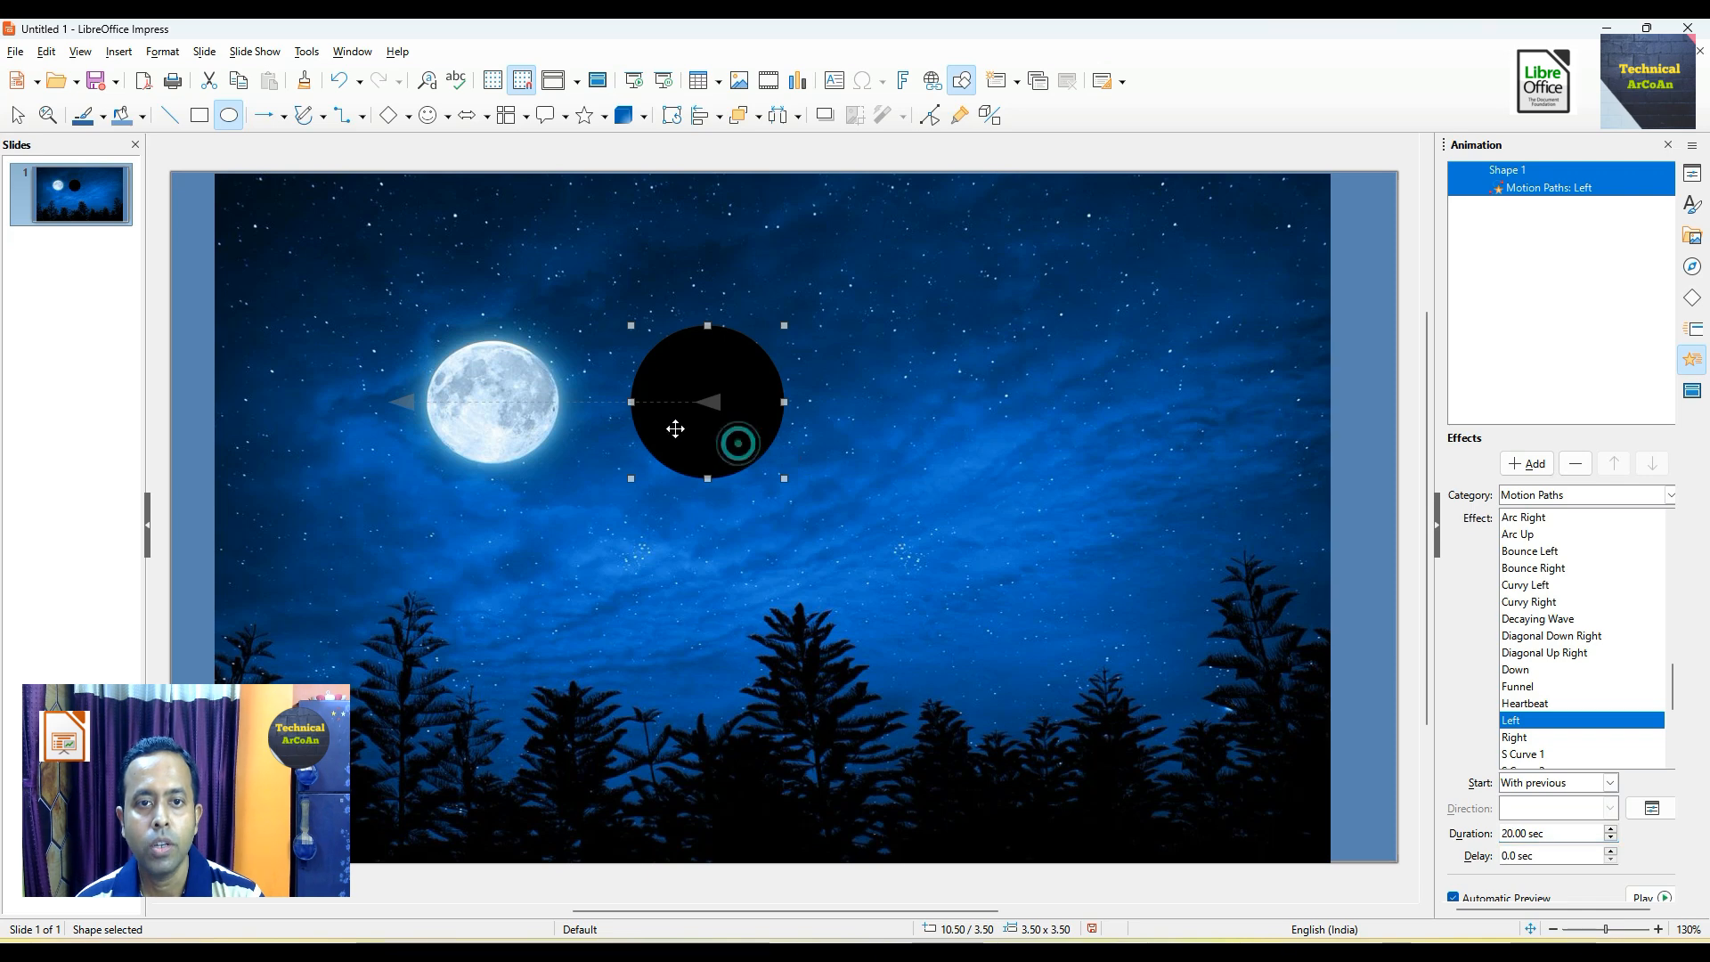
- Extend the end of the circle's motion path well past the moon, close to the picture's left edge
left_click(604, 402)
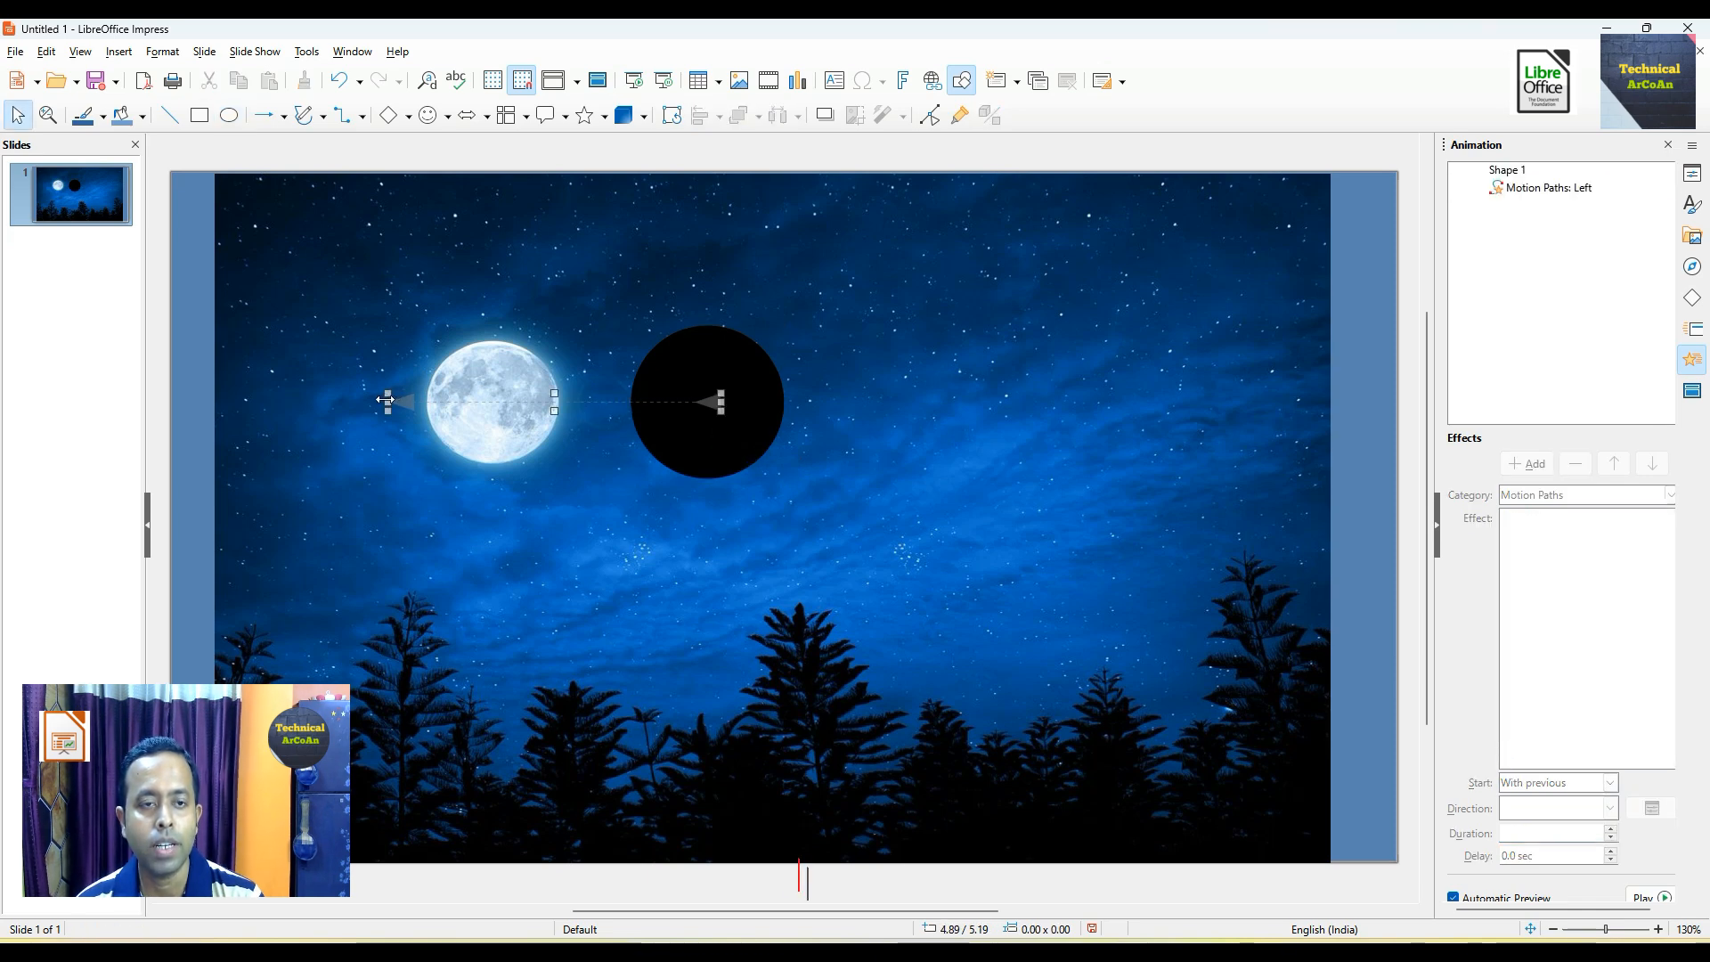
left_click_drag(389, 401, 235, 397)
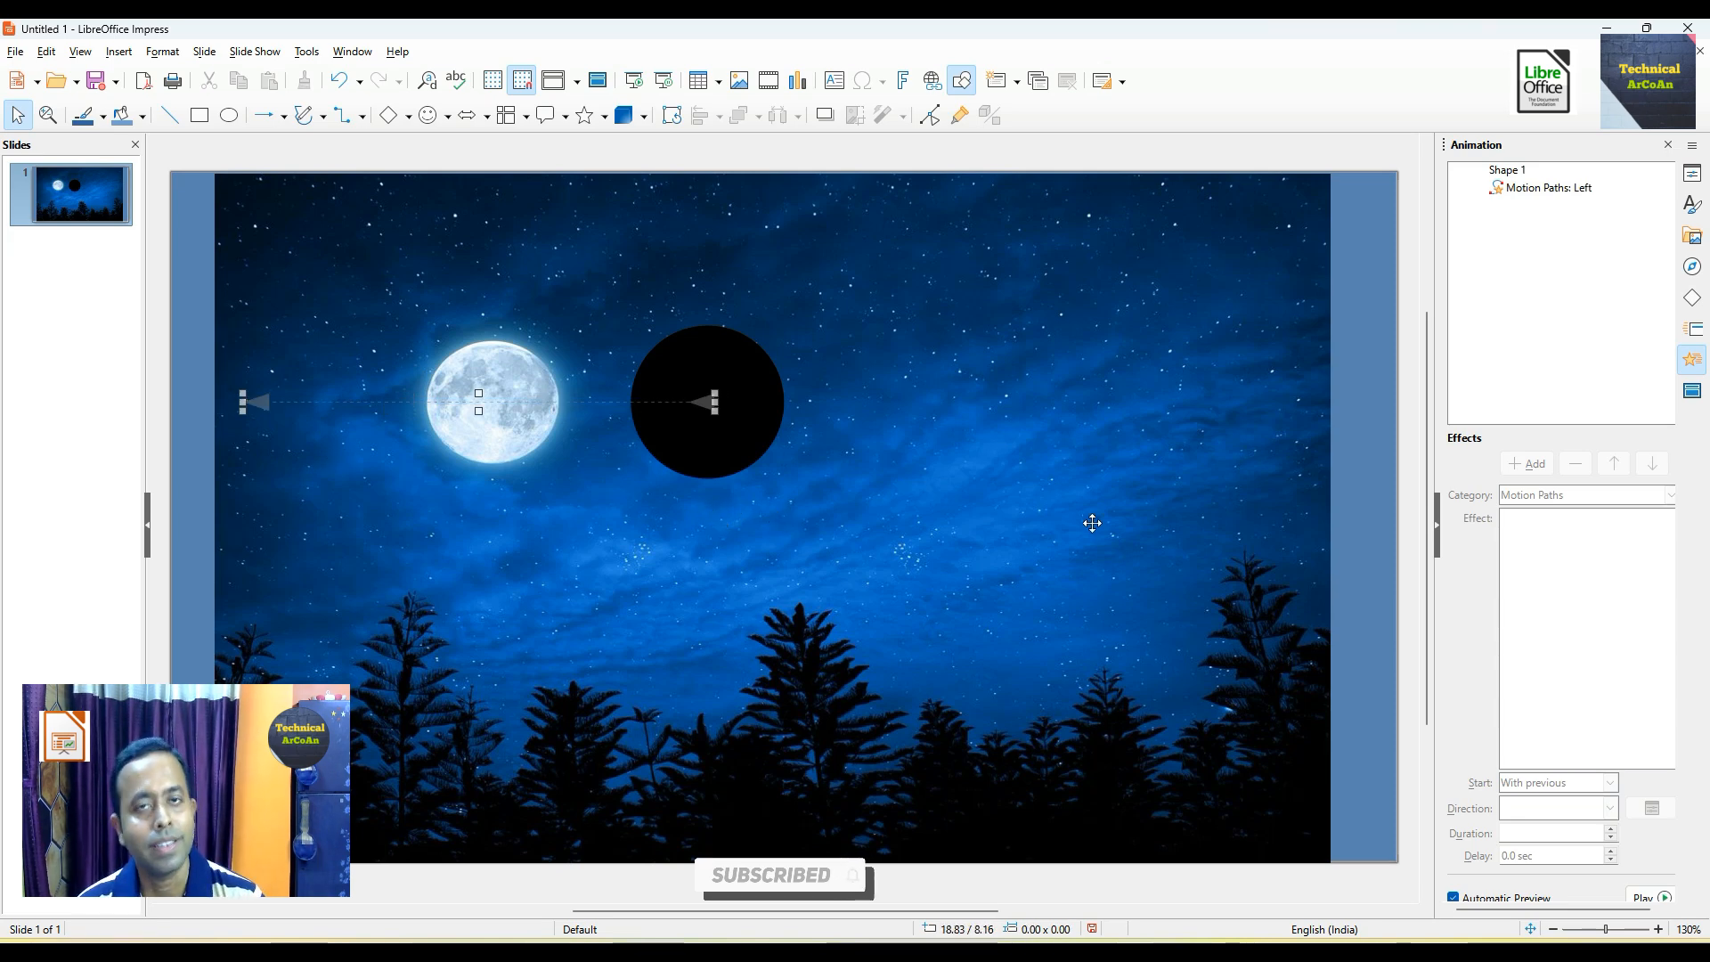
- Set the circle's motion effect to repeat Until end of slide, and run the slide show
left_click(718, 370)
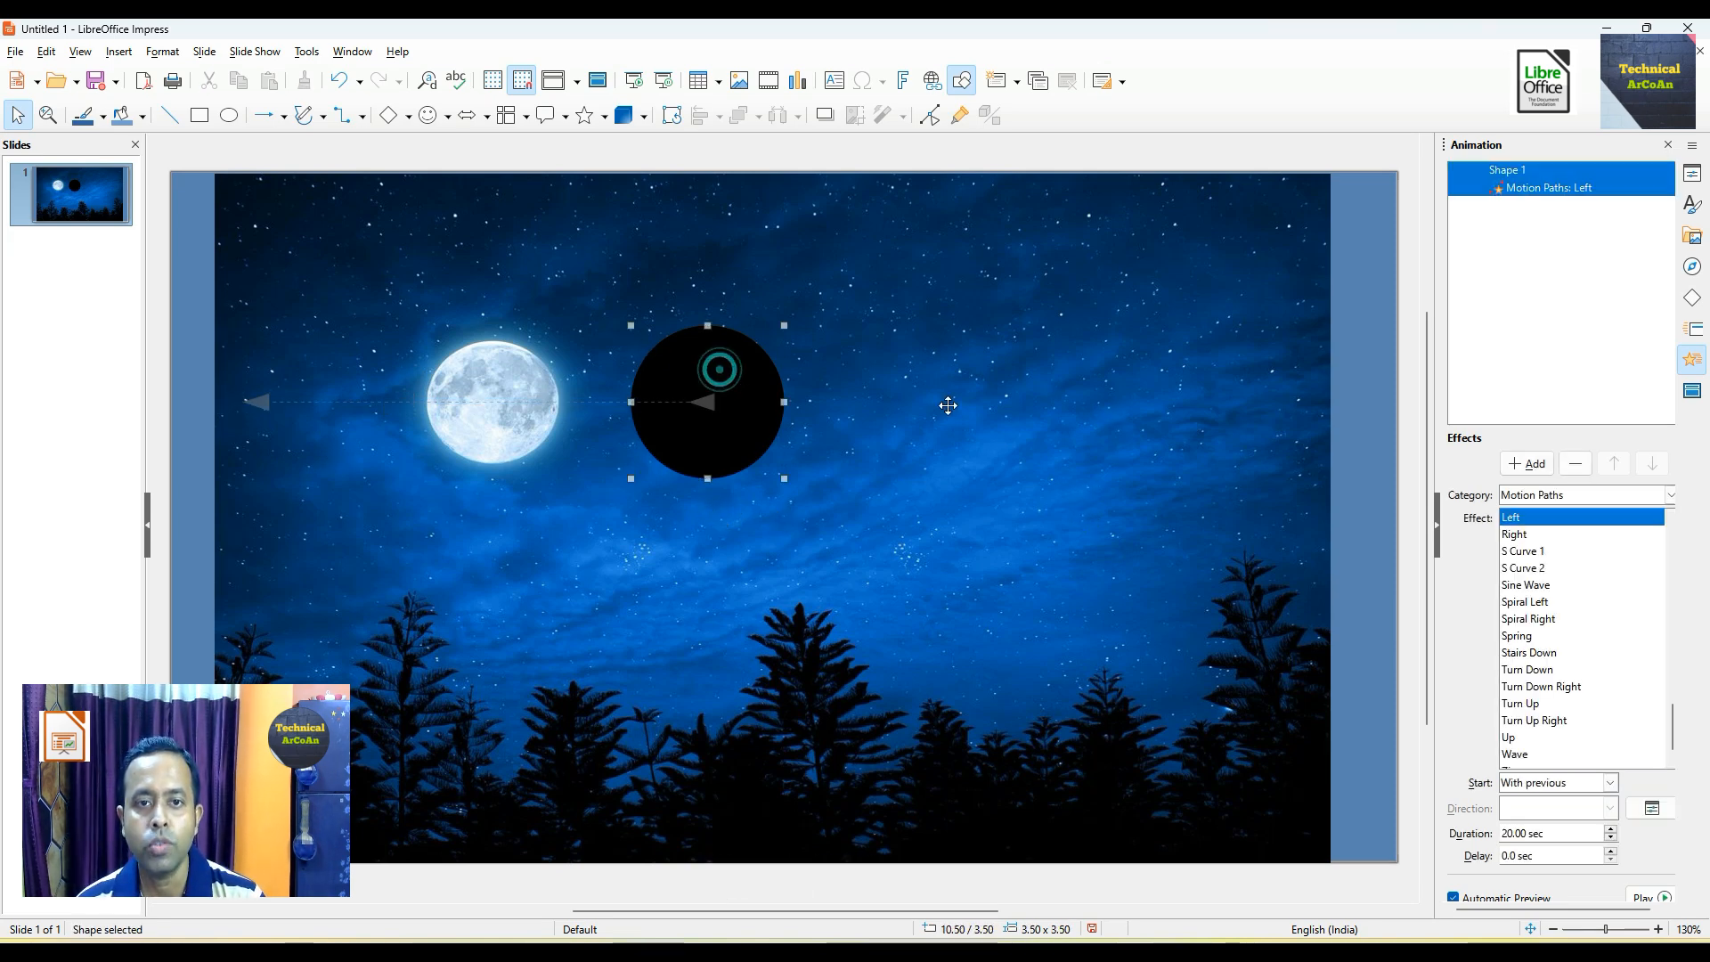
right_click(1511, 175)
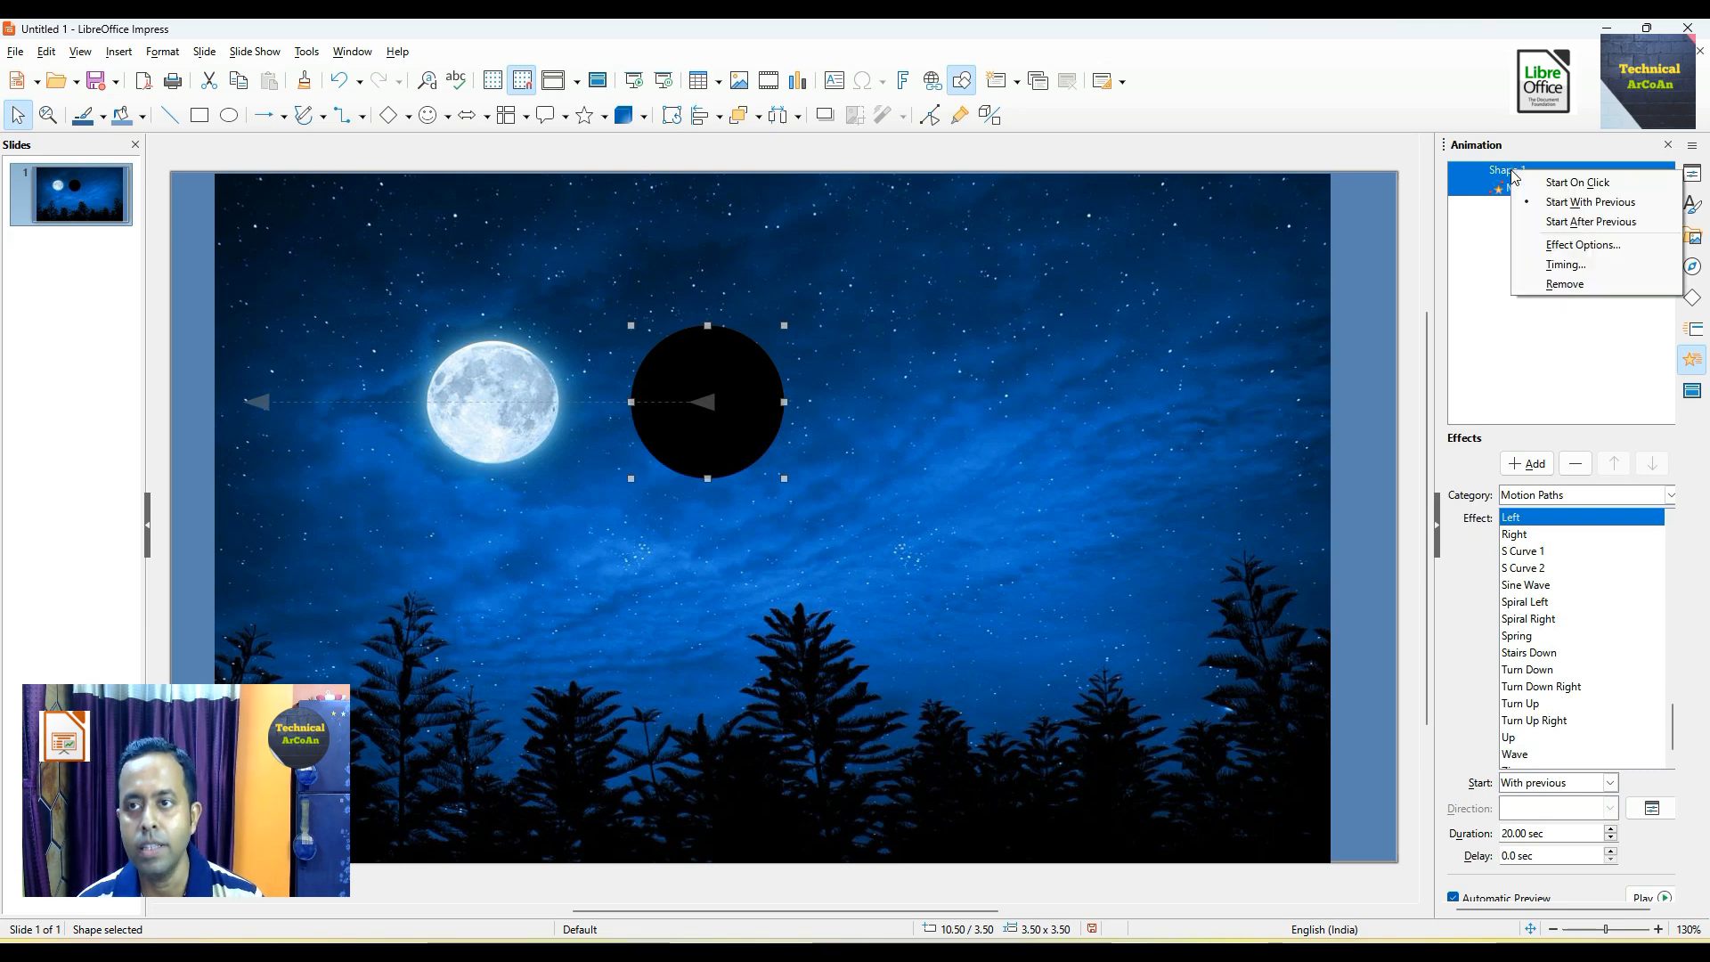
left_click(1565, 246)
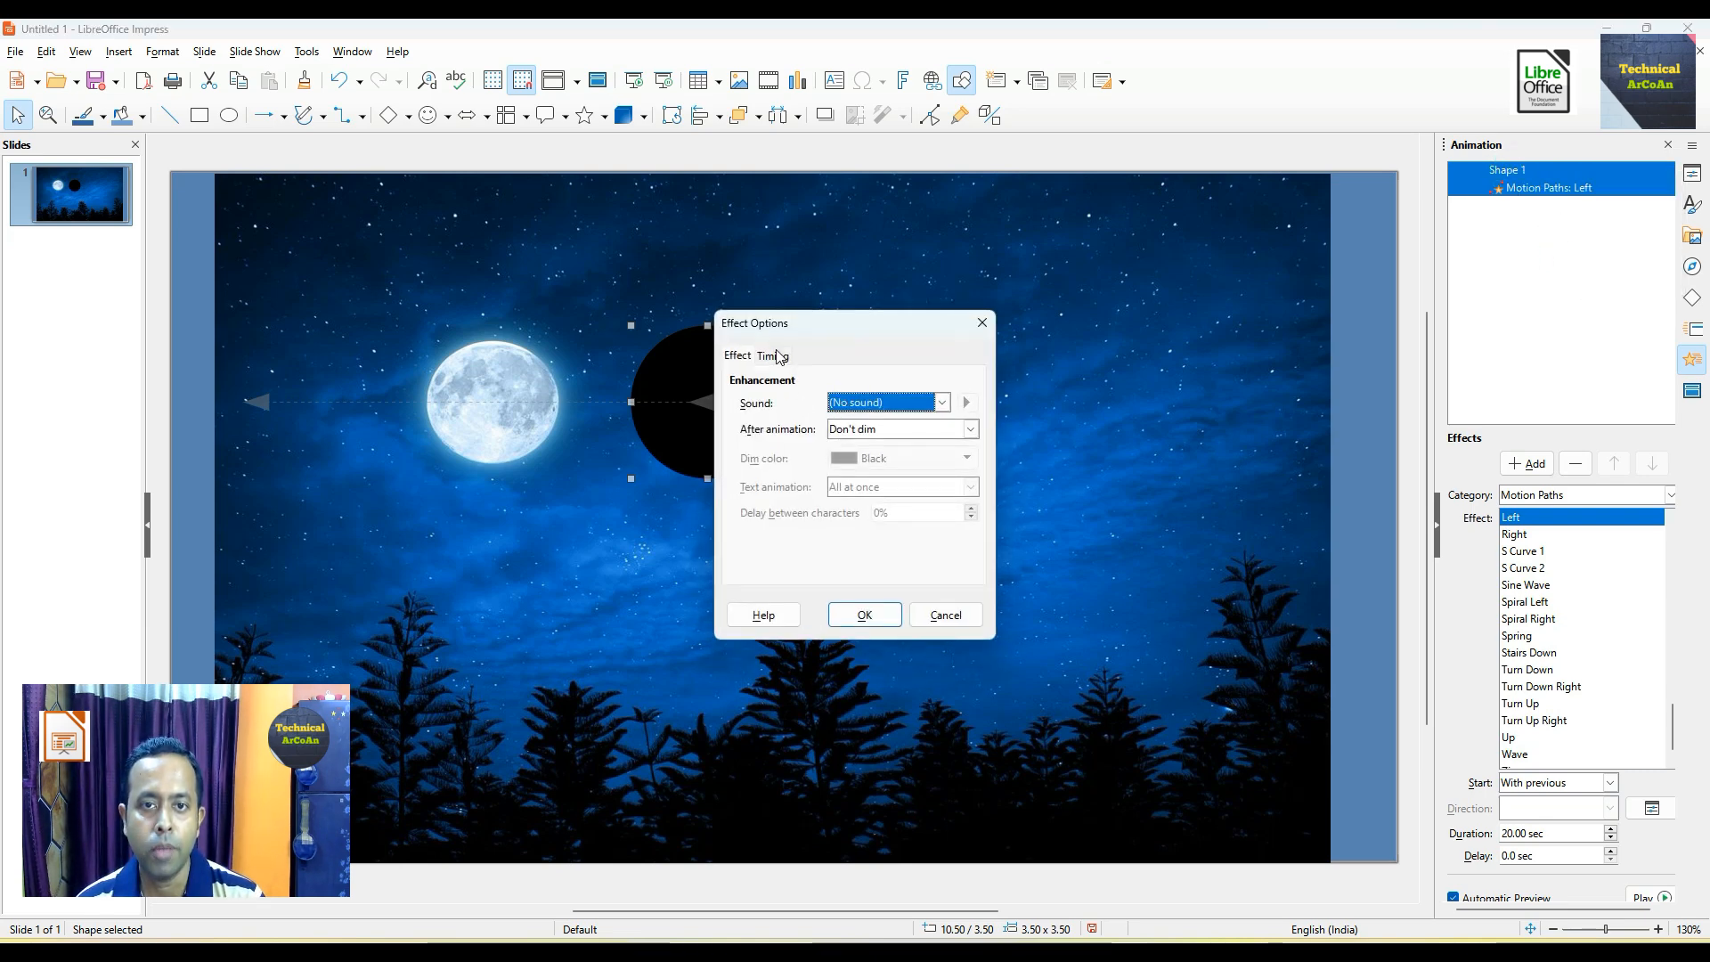
left_click(777, 356)
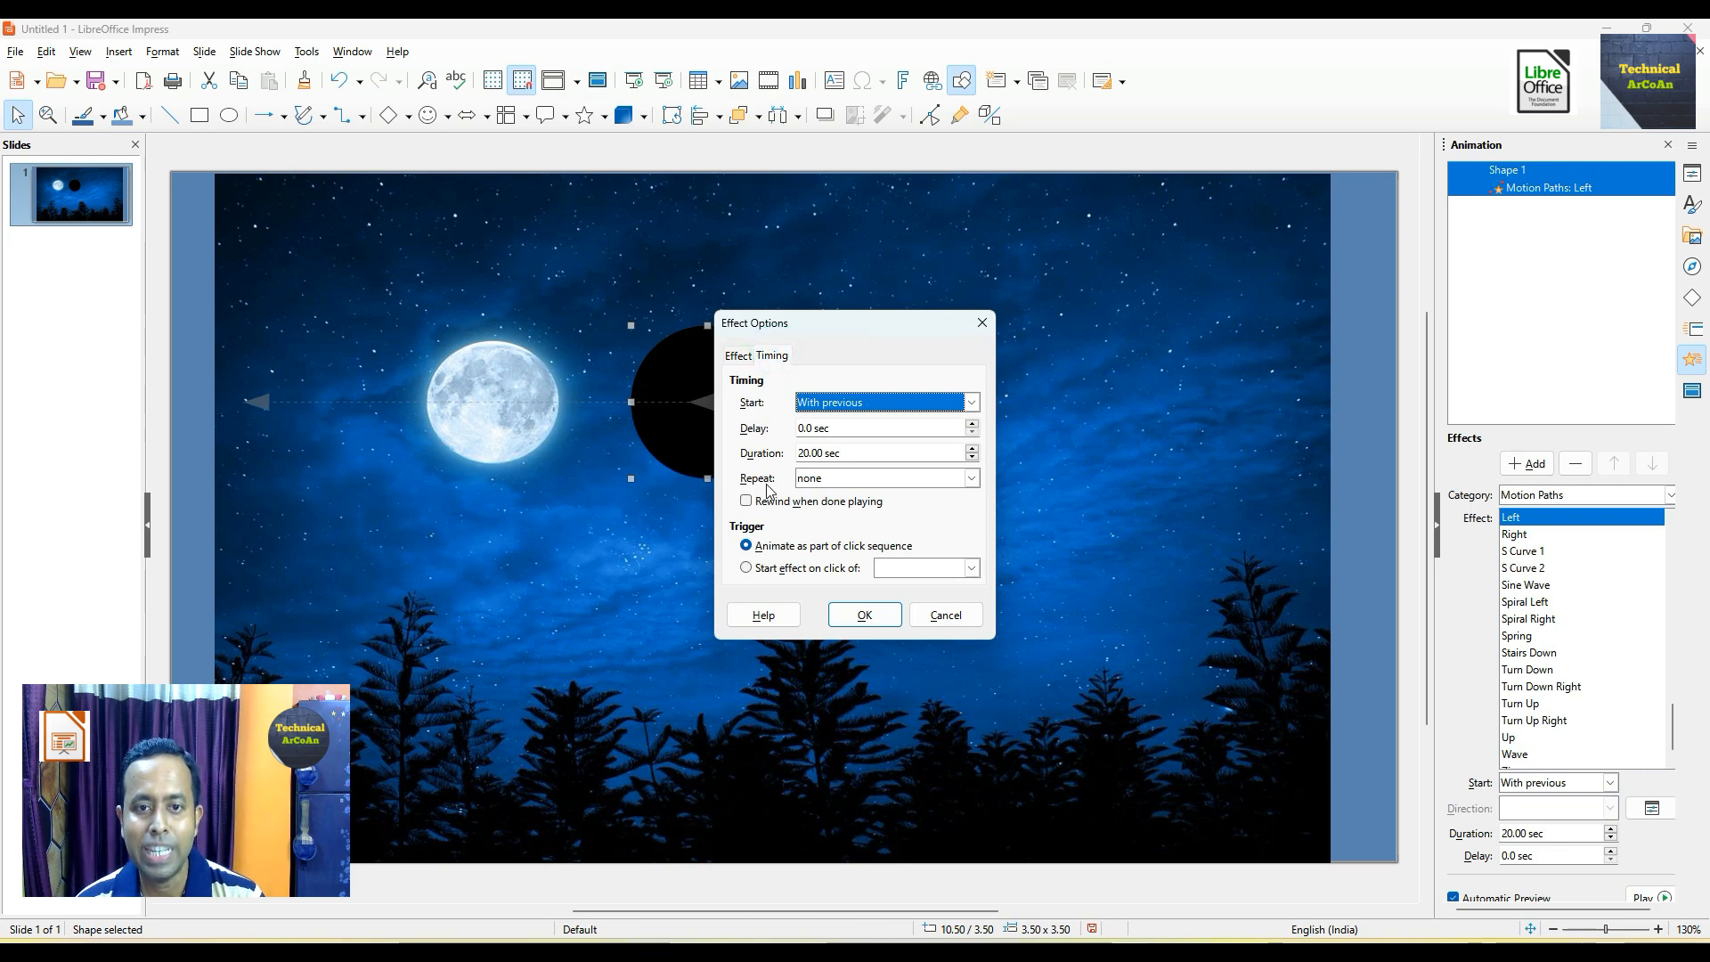
left_click(976, 481)
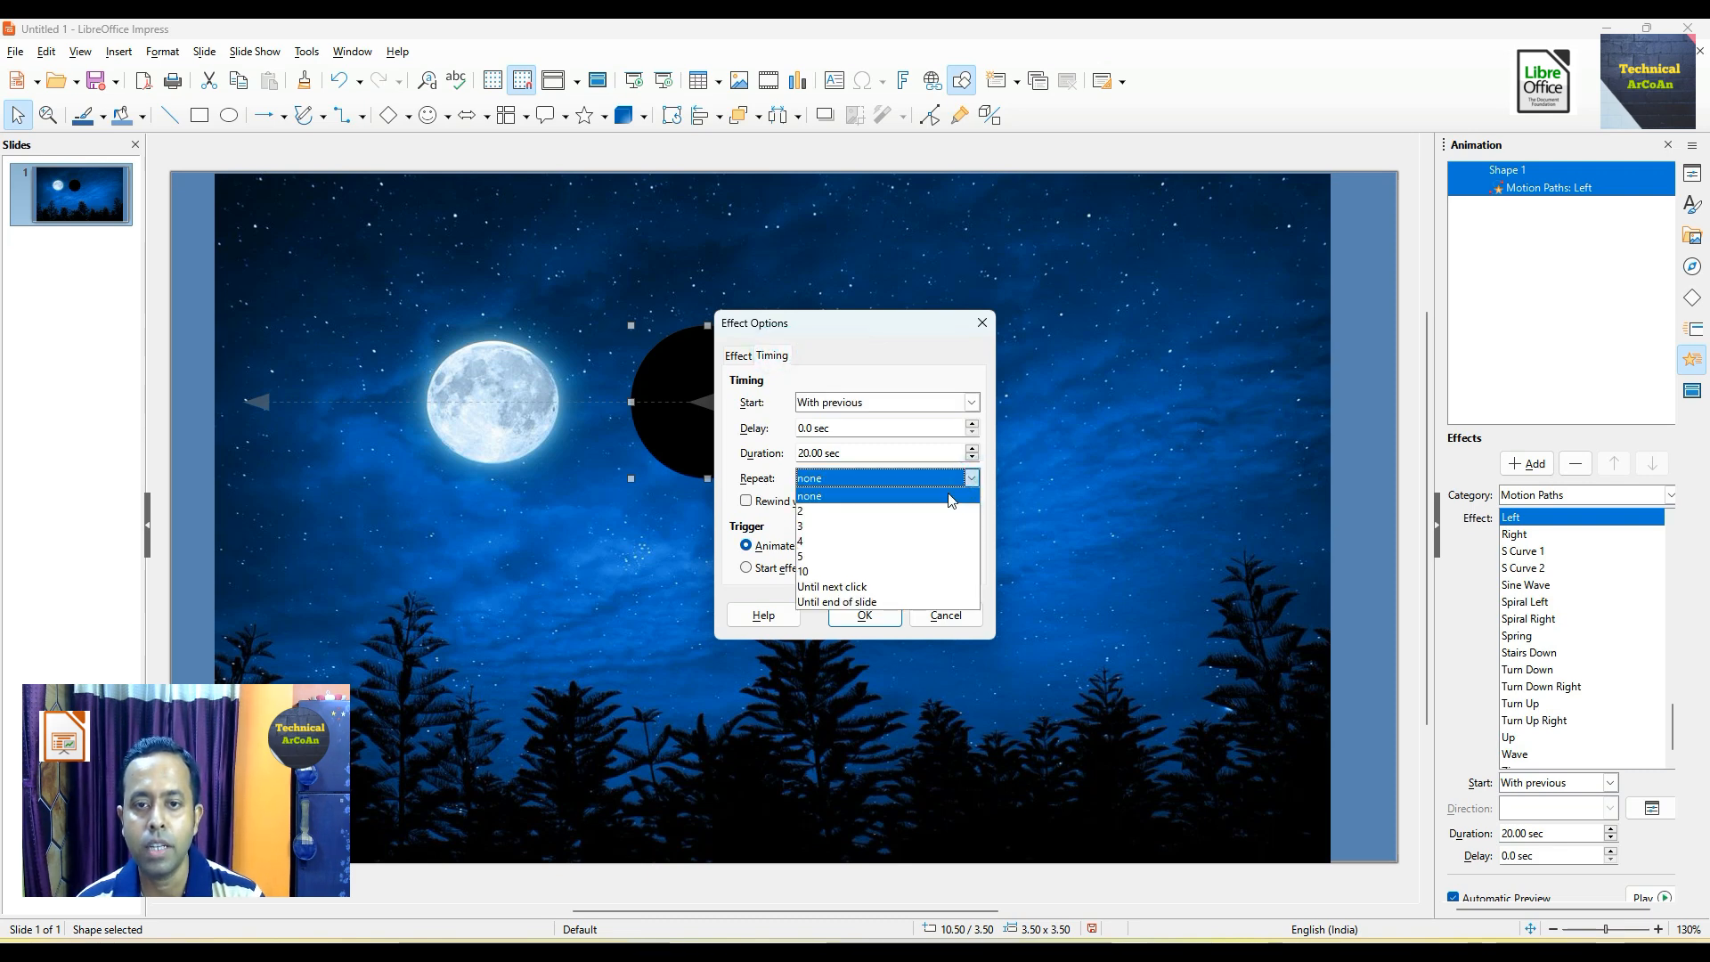
left_click(921, 603)
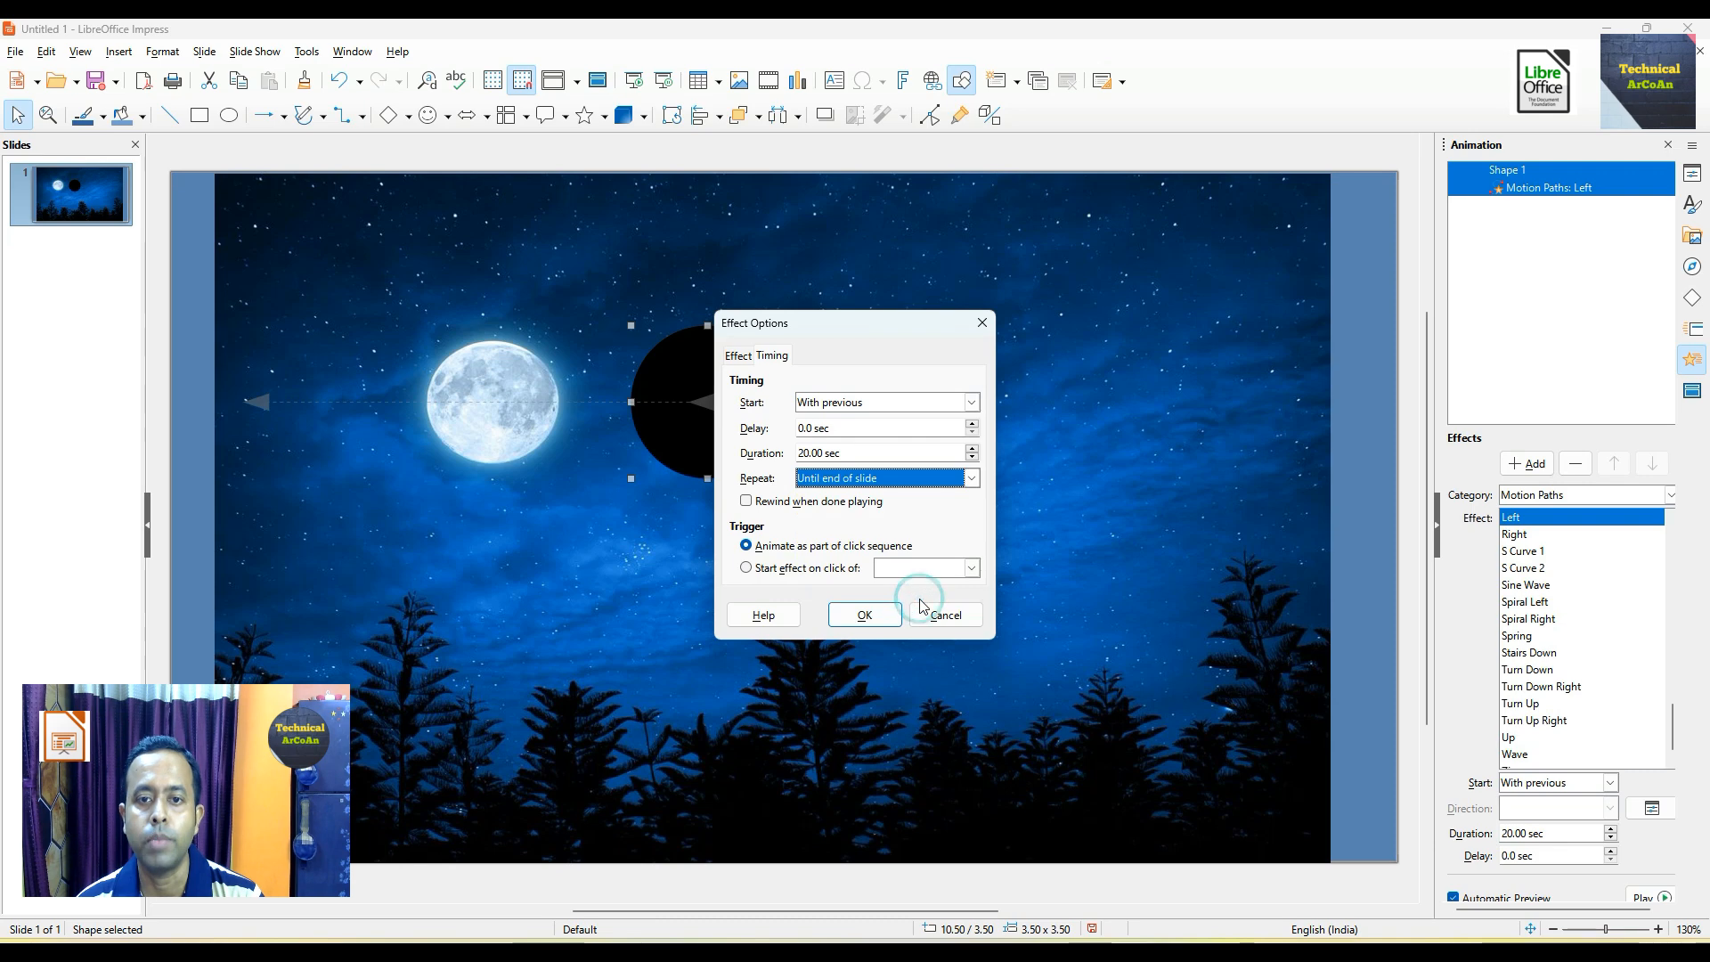
left_click(864, 617)
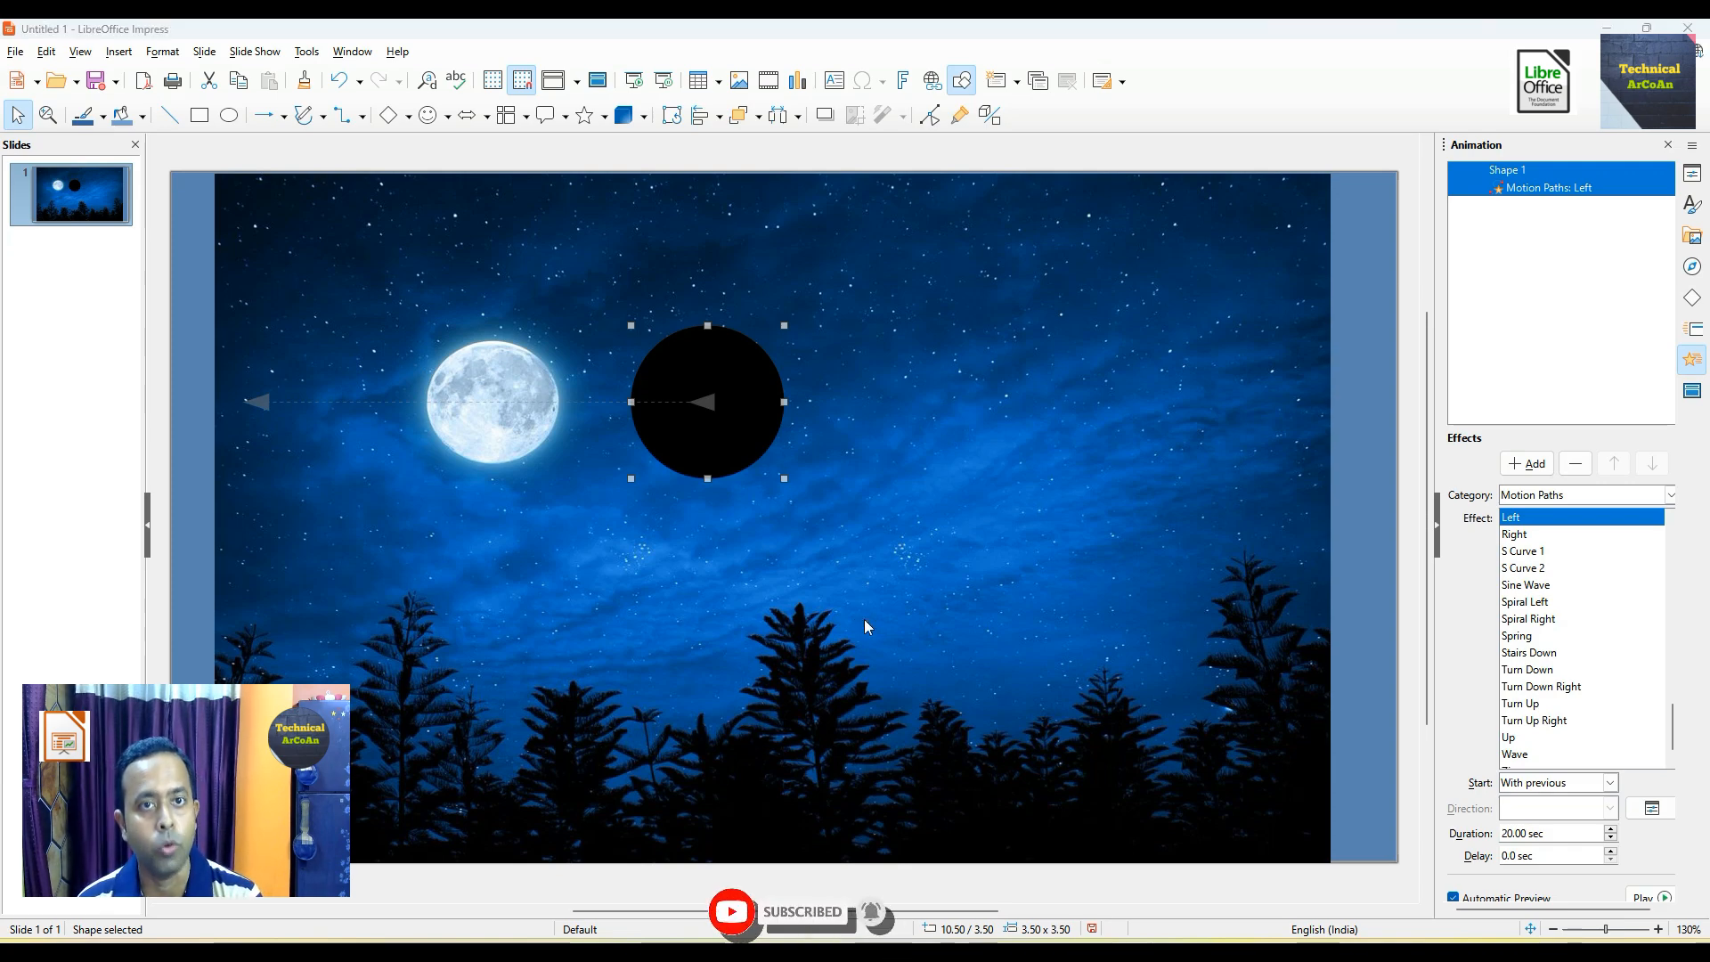
key("F5")
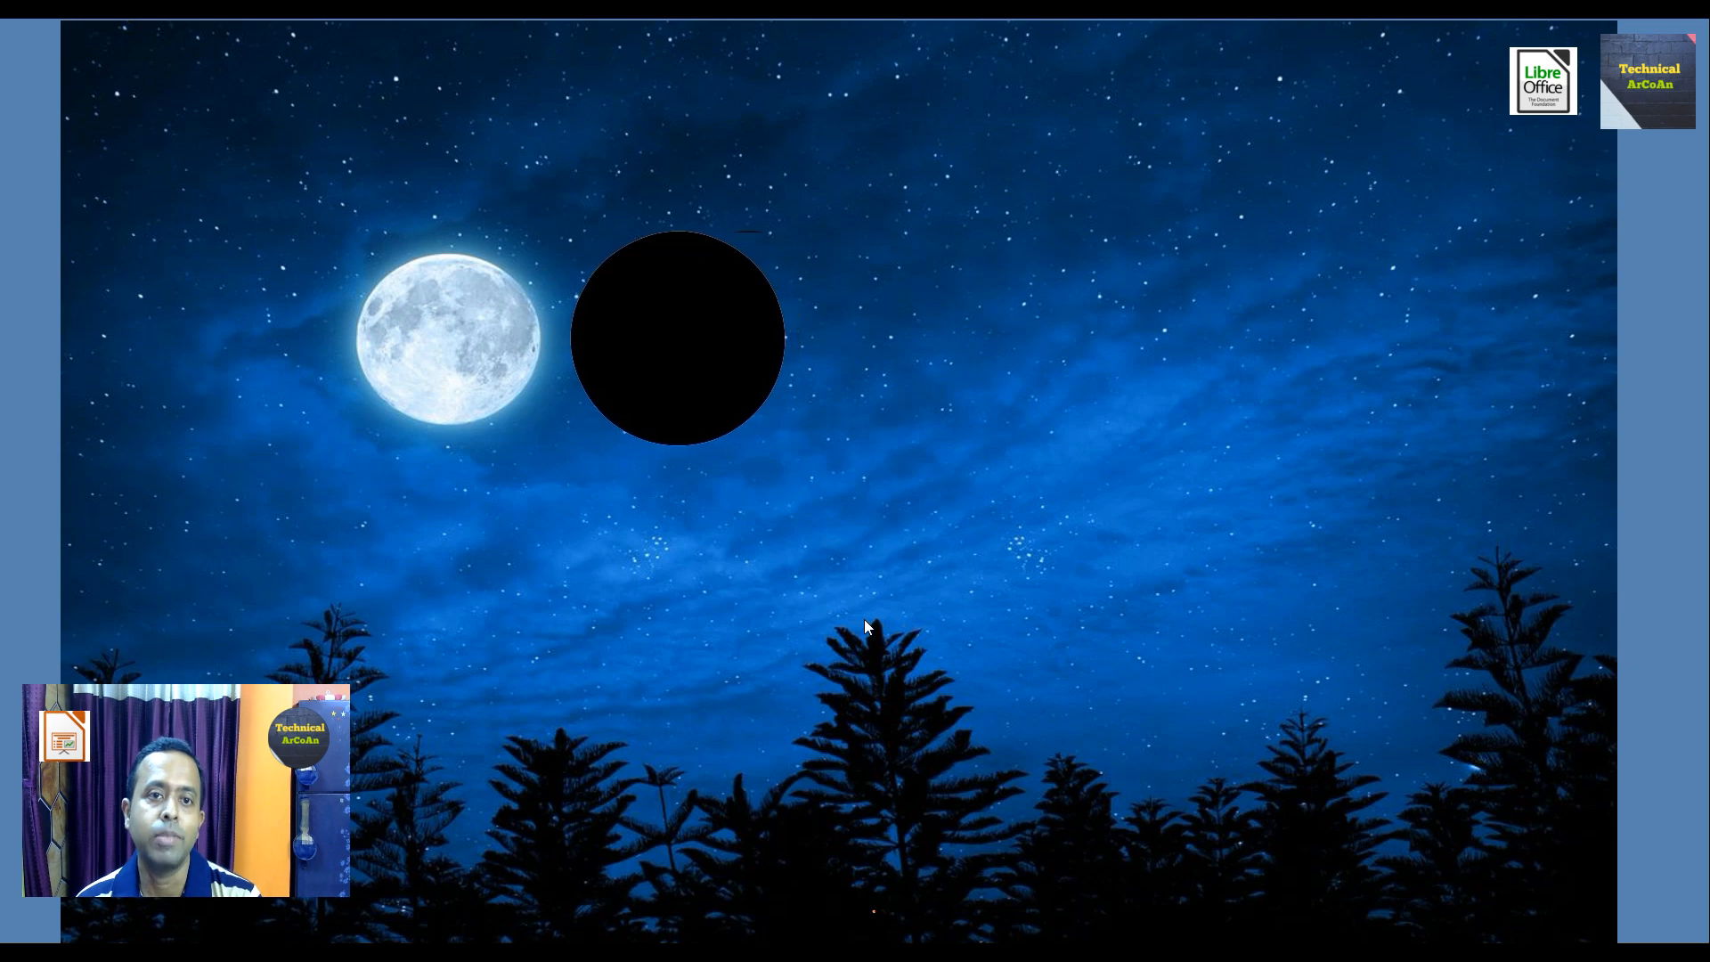